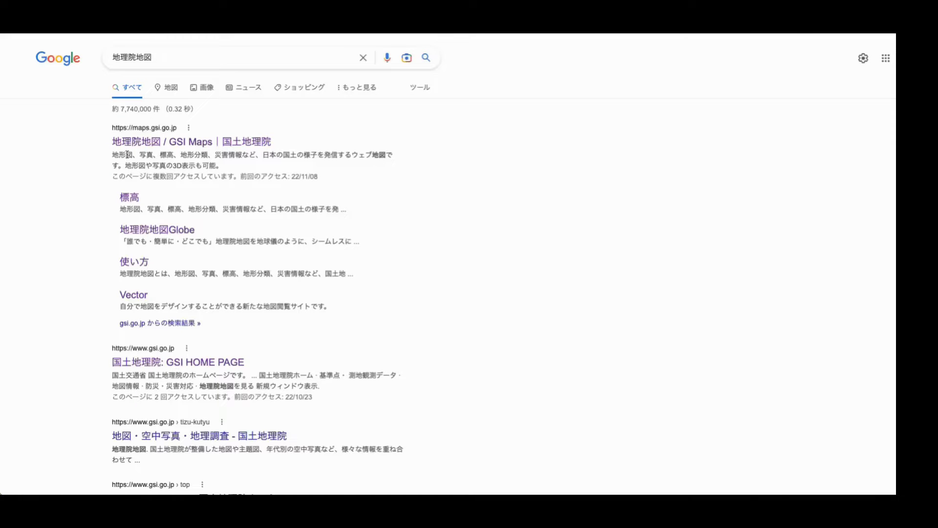
# Open the 地理院地図 (GSI Maps) site from the first Google search result.
pyautogui.click(145, 143)
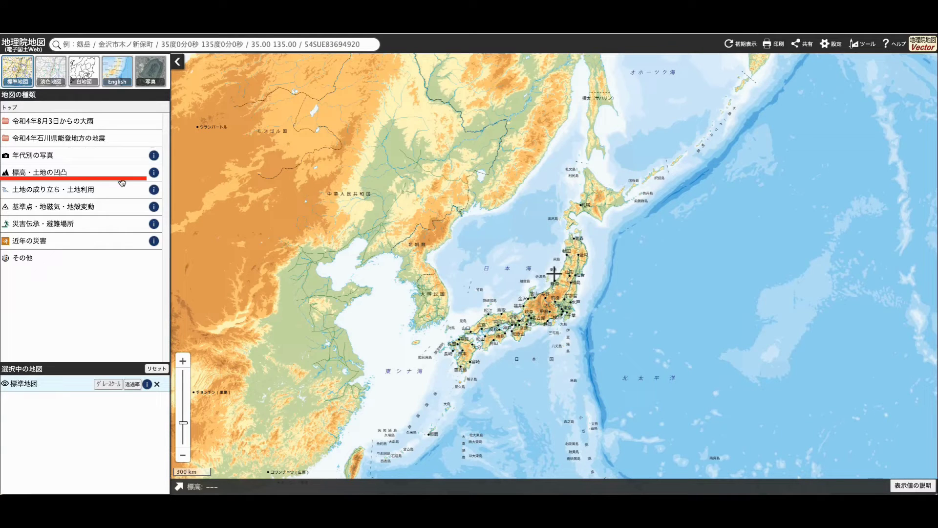
# Overlay the 色別標高図 colour-coded elevation map from the 標高・土地の凹凸 group.
pyautogui.click(33, 173)
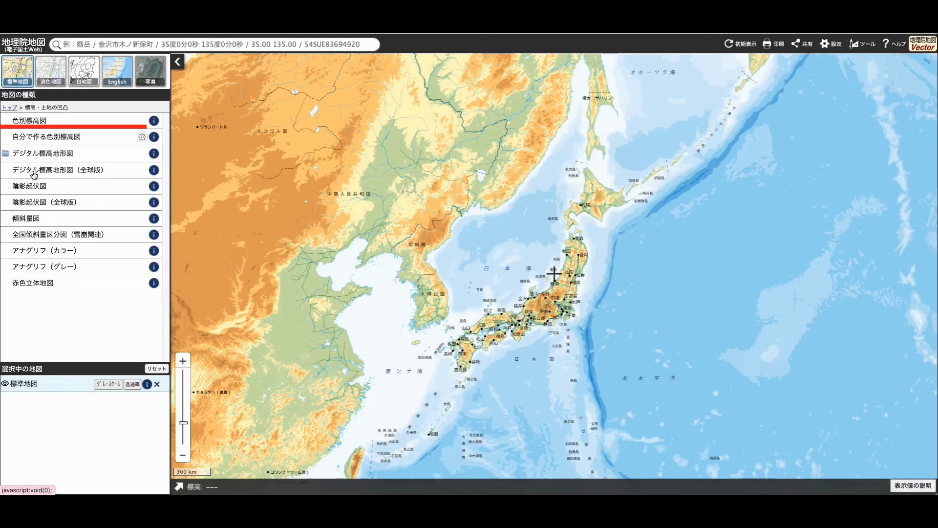
pyautogui.click(42, 121)
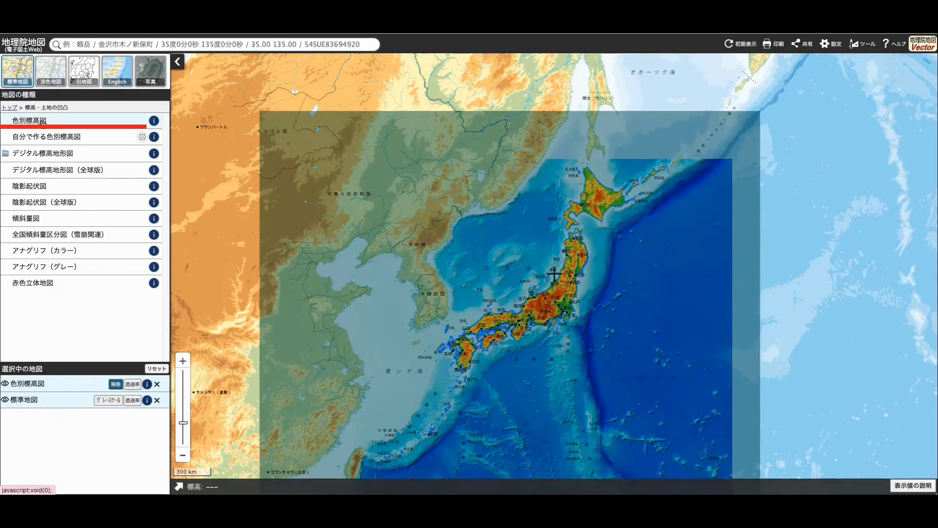
pyautogui.scroll(3, 599, 248)
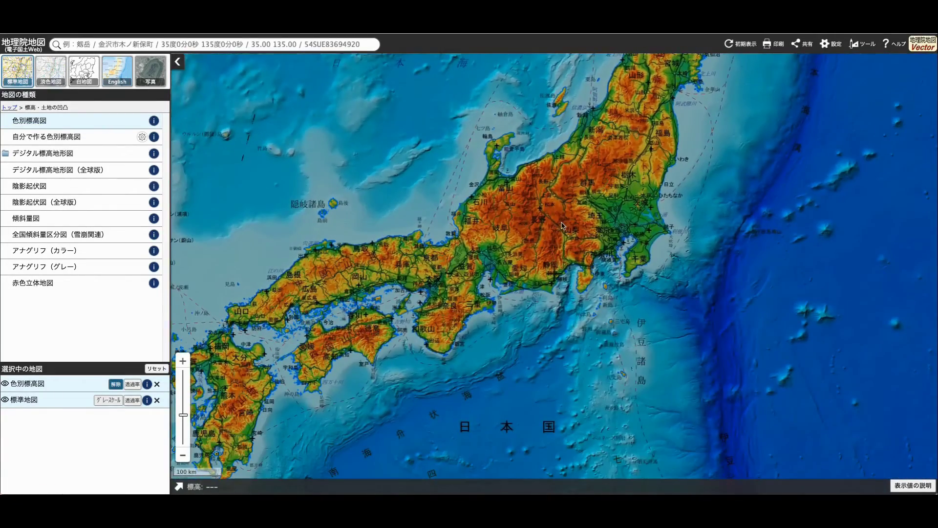
pyautogui.scroll(1, 562, 237)
# Zoom in on Mt. Fuji and Izu and add the 自分で作る色別標高図 custom layer.
pyautogui.moveTo(519, 286)
pyautogui.mouseDown()
pyautogui.moveTo(546, 221)
pyautogui.moveTo(467, 230)
pyautogui.mouseUp()
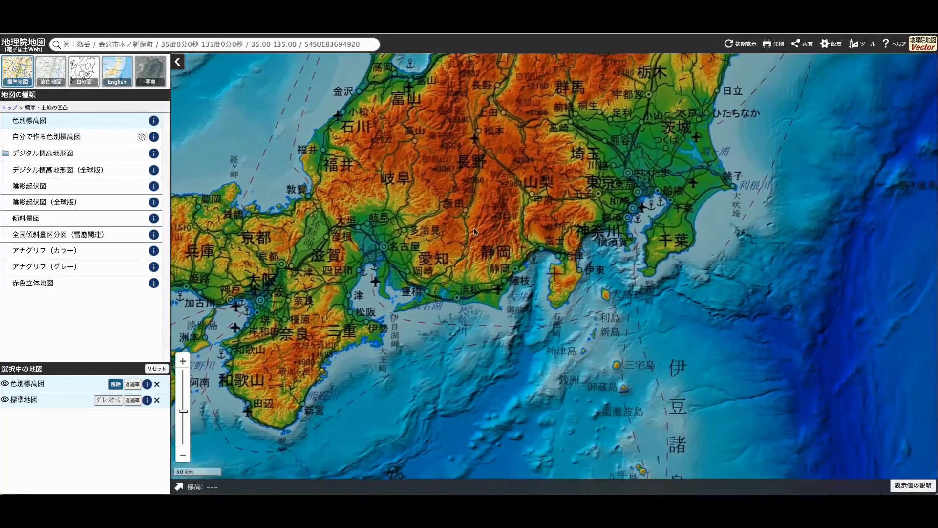
pyautogui.scroll(1, 467, 230)
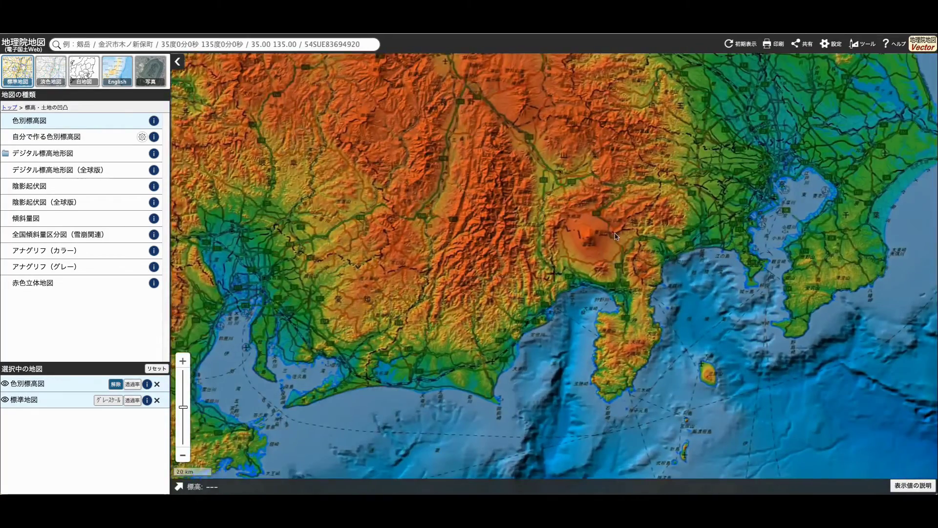
pyautogui.scroll(1, 538, 234)
pyautogui.scroll(-1, 538, 234)
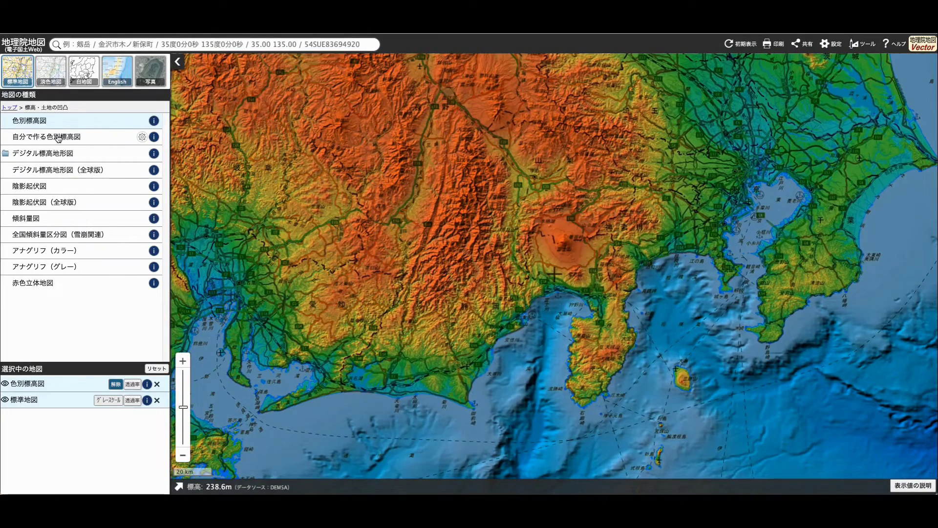
pyautogui.click(58, 137)
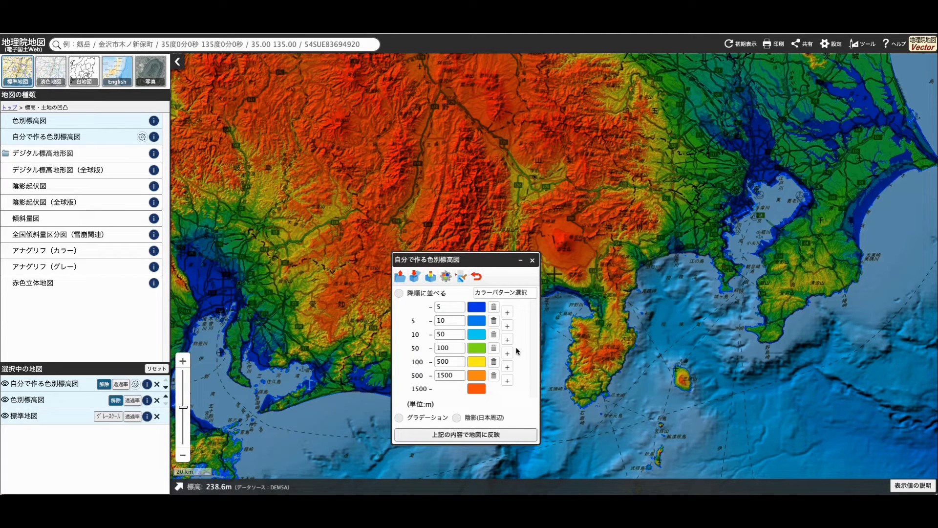
# Turn off the 自分で作る色別標高図 layer, keeping the standard elevation overlay, and show ツール.
pyautogui.click(533, 261)
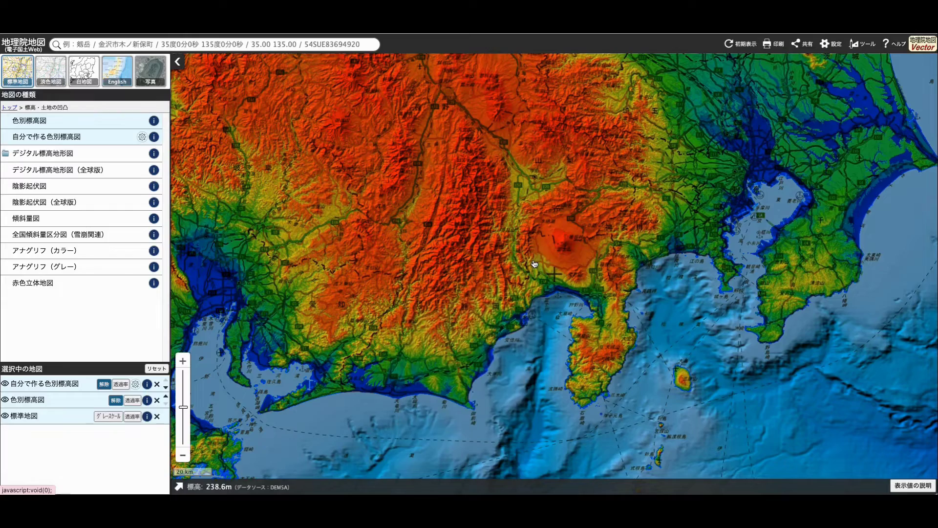
pyautogui.click(119, 141)
pyautogui.scroll(1, 577, 239)
pyautogui.scroll(-1, 596, 245)
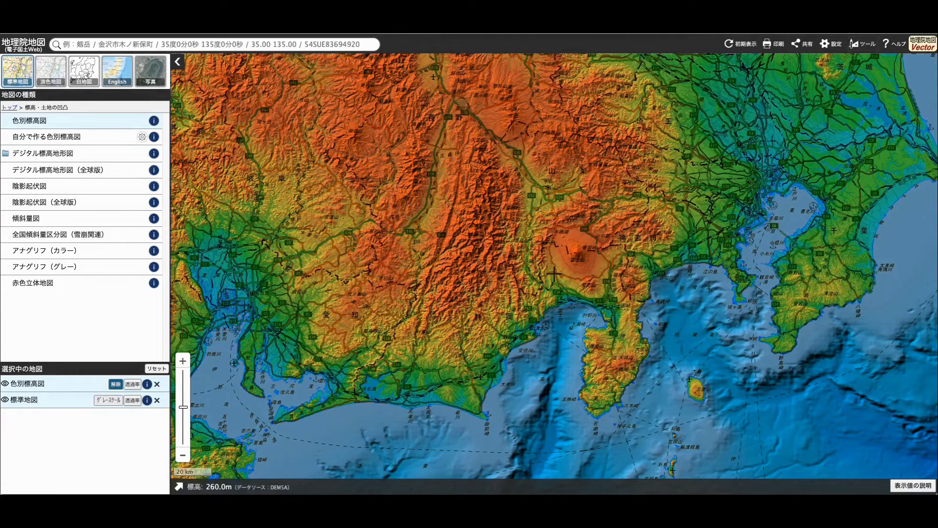
pyautogui.click(861, 44)
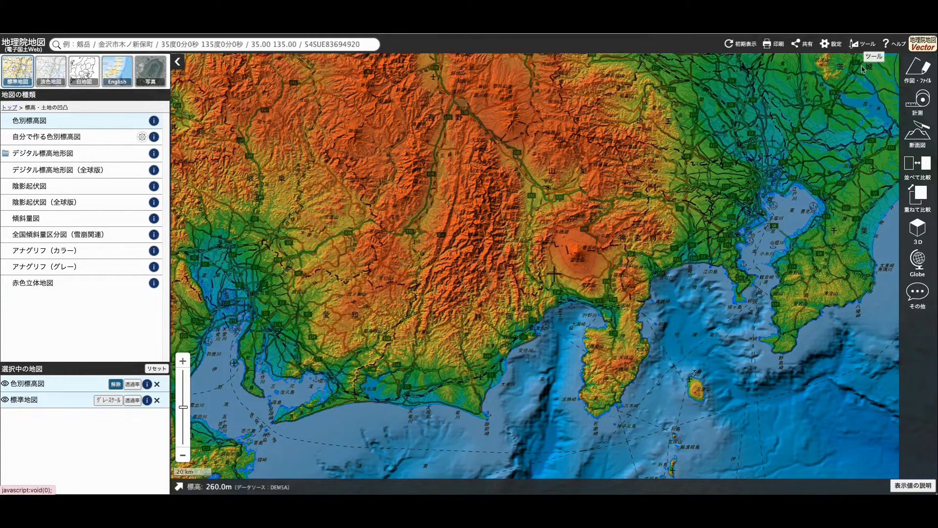
# Frame a custom 590×466 3D area over Mt. Fuji and the Izu Peninsula and build it.
pyautogui.click(917, 229)
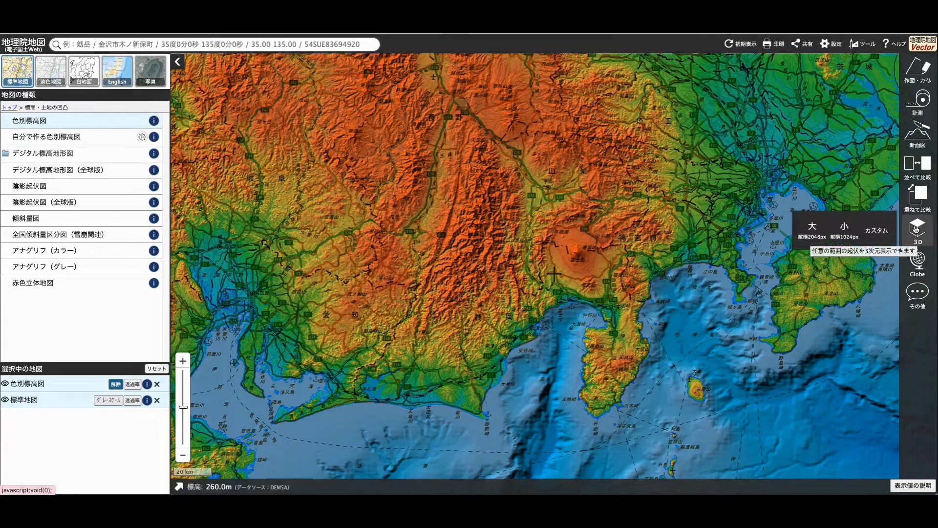
pyautogui.click(878, 229)
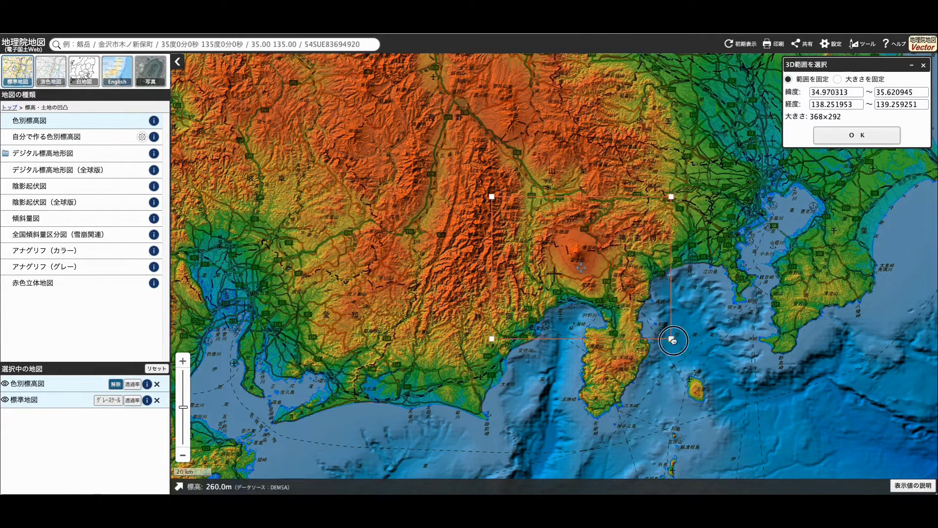
pyautogui.moveTo(491, 197); pyautogui.dragTo(425, 199)
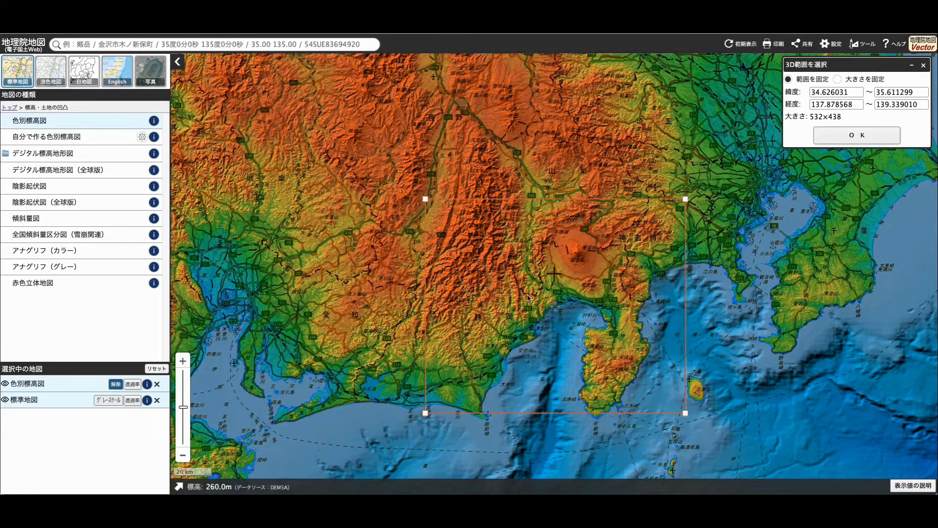
pyautogui.moveTo(687, 415); pyautogui.dragTo(715, 429)
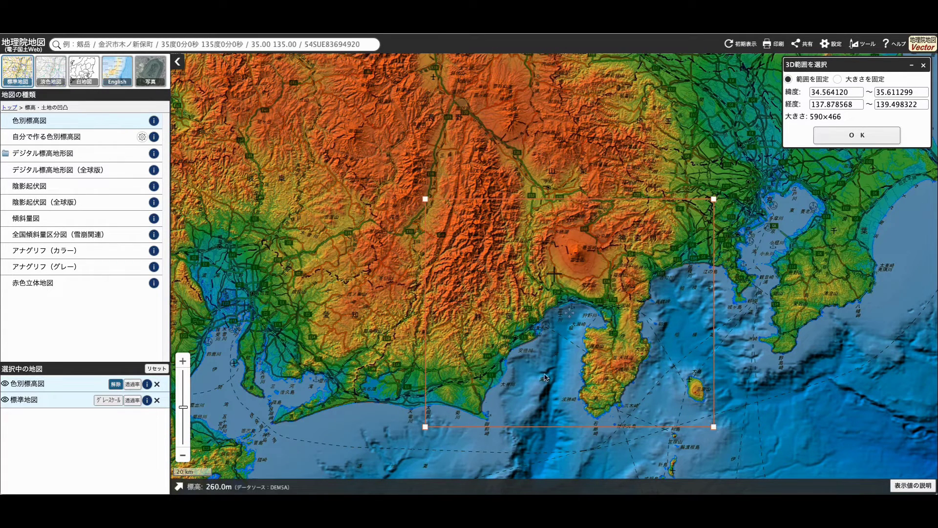
pyautogui.scroll(1, 724, 288)
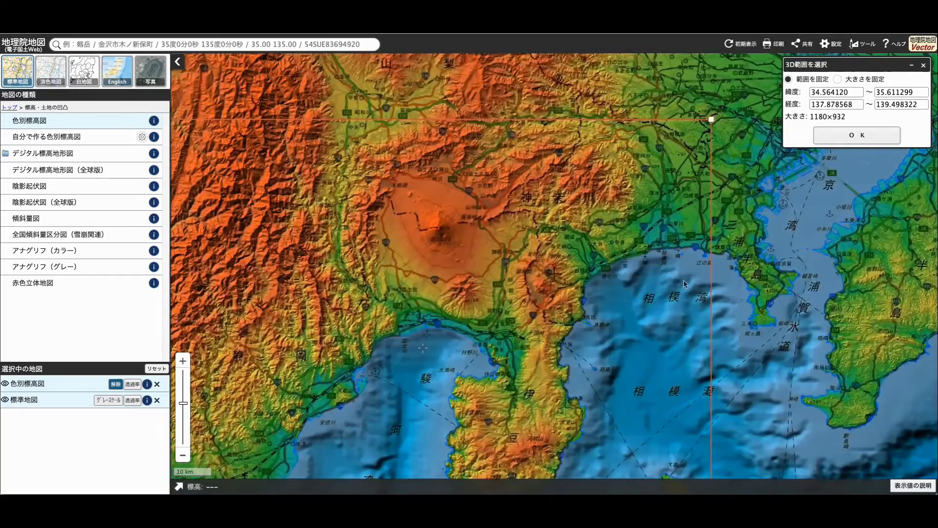
pyautogui.moveTo(592, 265)
pyautogui.mouseDown()
pyautogui.moveTo(689, 224)
pyautogui.moveTo(688, 252)
pyautogui.mouseUp()
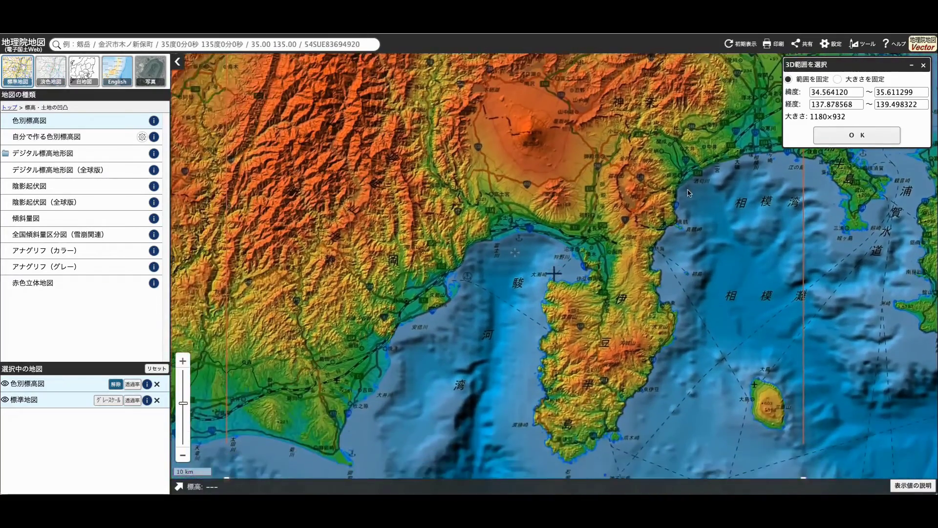
pyautogui.scroll(-1, 687, 252)
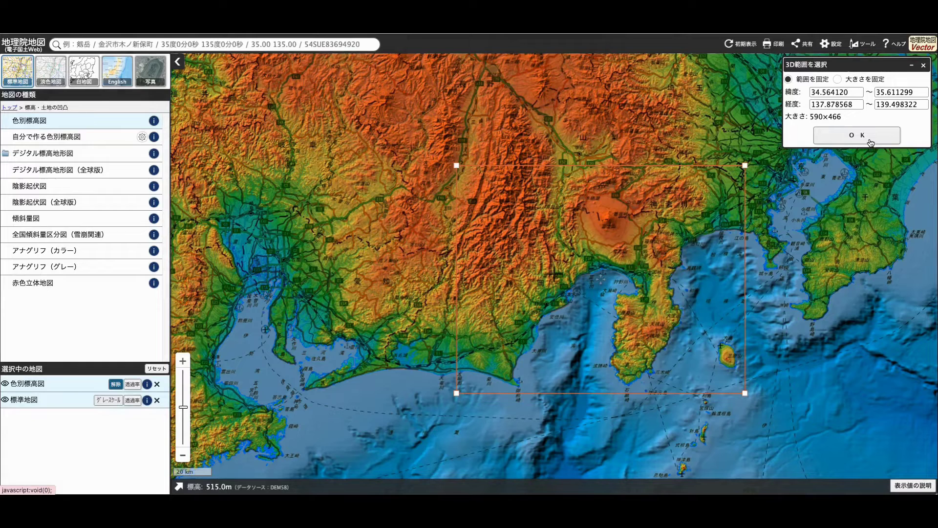
pyautogui.click(870, 142)
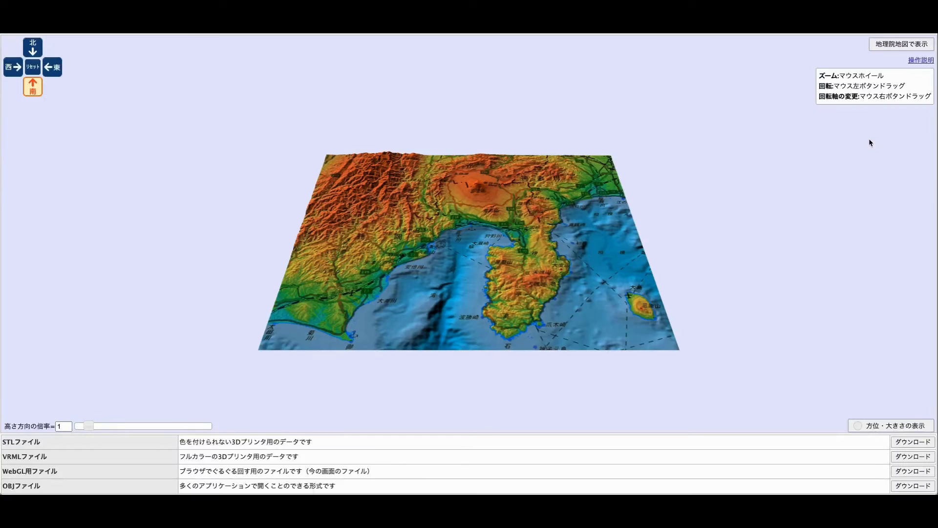
# Set the 高さ方向の倍率 vertical exaggeration to 1.5 and bring up the VRML download files.
pyautogui.scroll(2, 744, 169)
pyautogui.scroll(2, 662, 235)
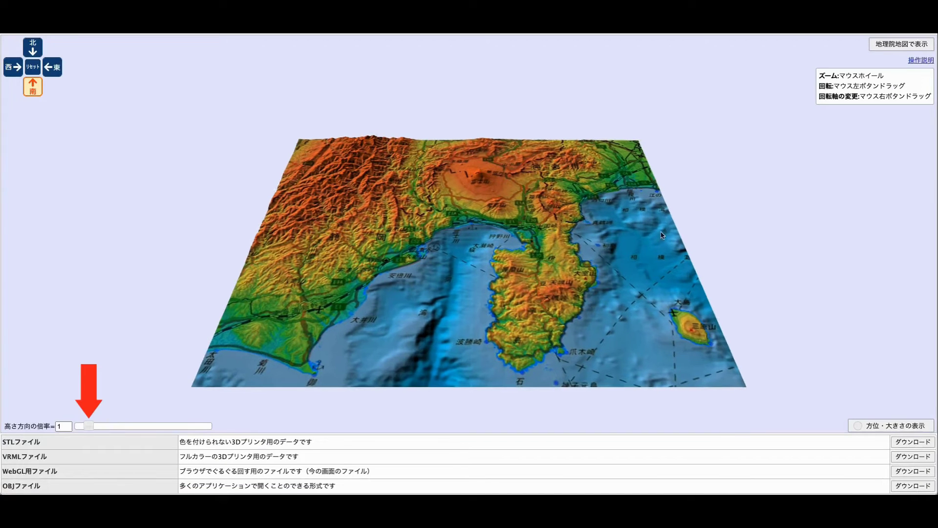
pyautogui.scroll(1, 651, 230)
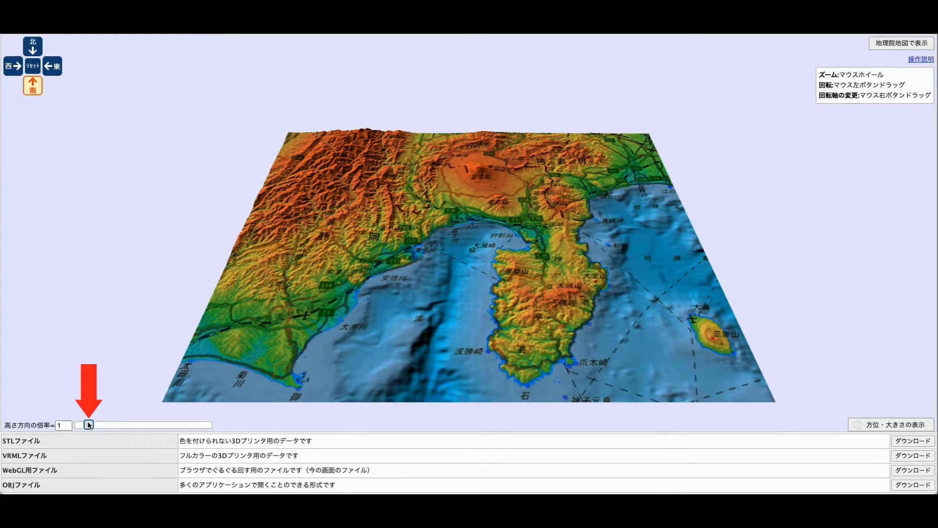
pyautogui.click(90, 425)
pyautogui.moveTo(90, 426)
pyautogui.mouseDown()
pyautogui.moveTo(245, 443)
pyautogui.moveTo(96, 436)
pyautogui.mouseUp()
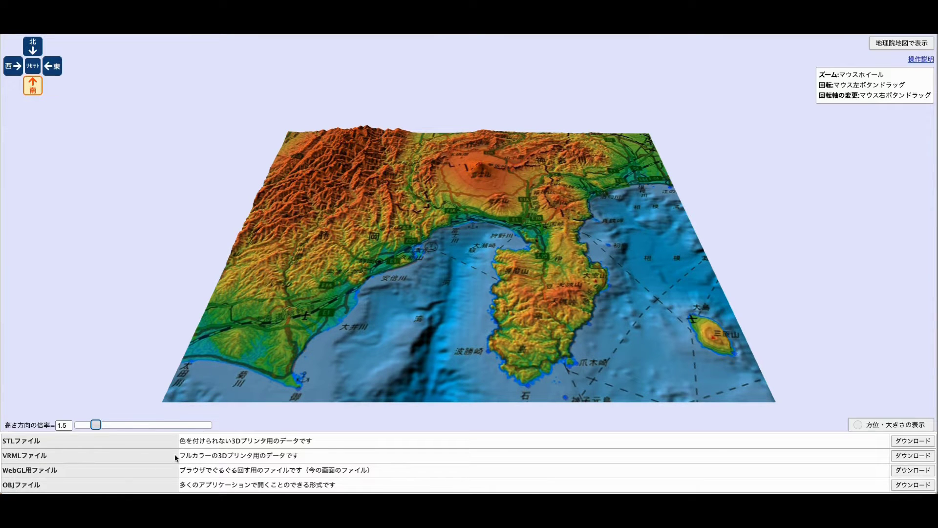
pyautogui.click(914, 457)
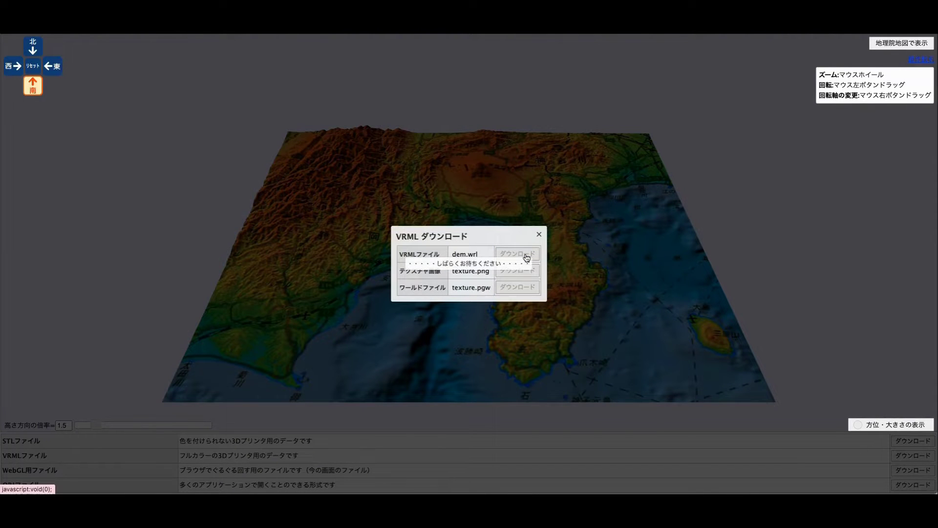
# Download dem.wrl and texture.png, then close the VRML download list.
pyautogui.click(527, 258)
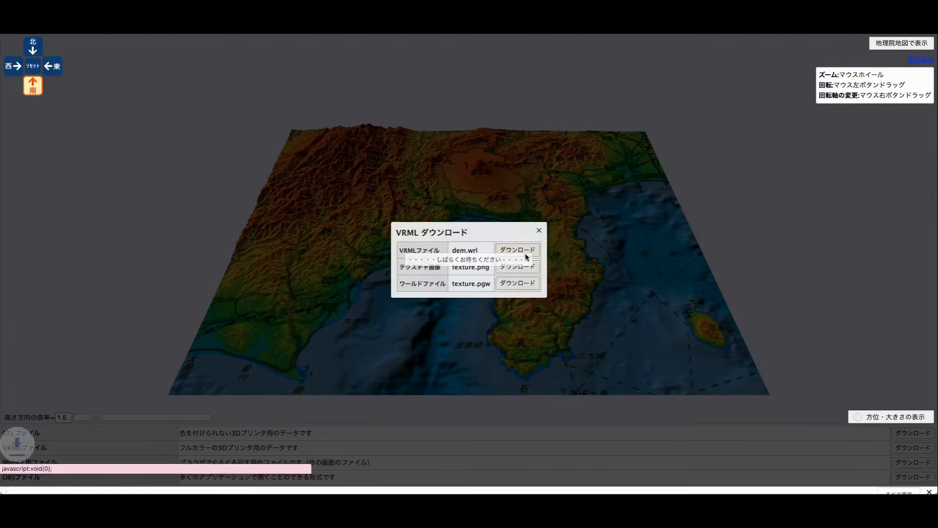
pyautogui.click(526, 257)
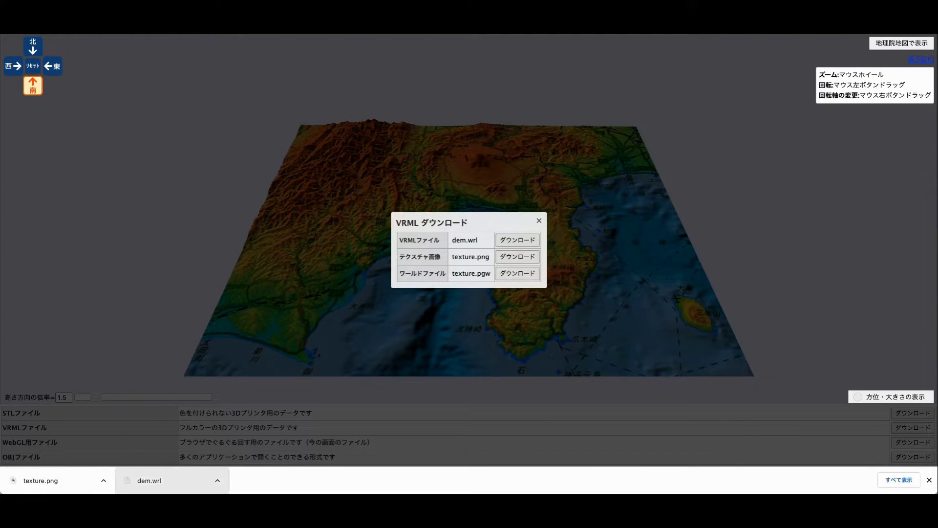
pyautogui.click(539, 220)
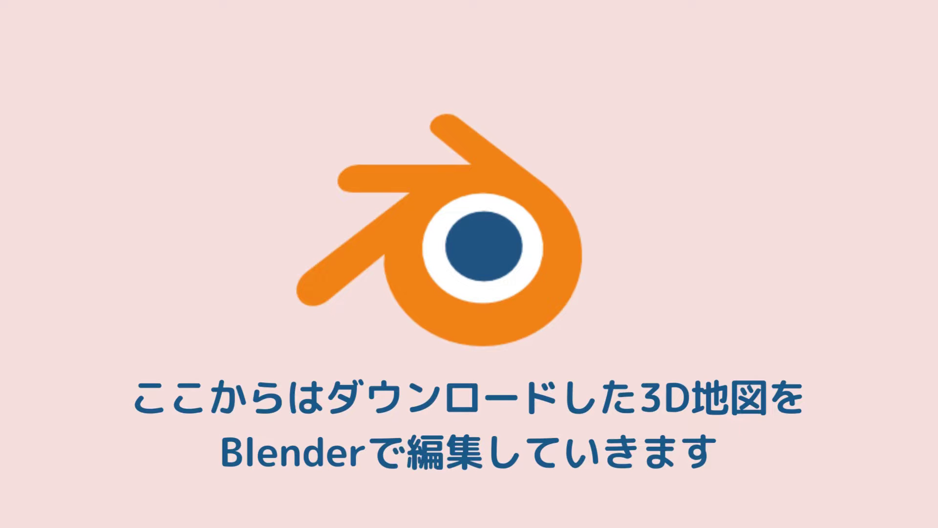
# Box-select the default Camera, Cube and Light and delete them.
pyautogui.moveTo(142, 69); pyautogui.dragTo(633, 346)
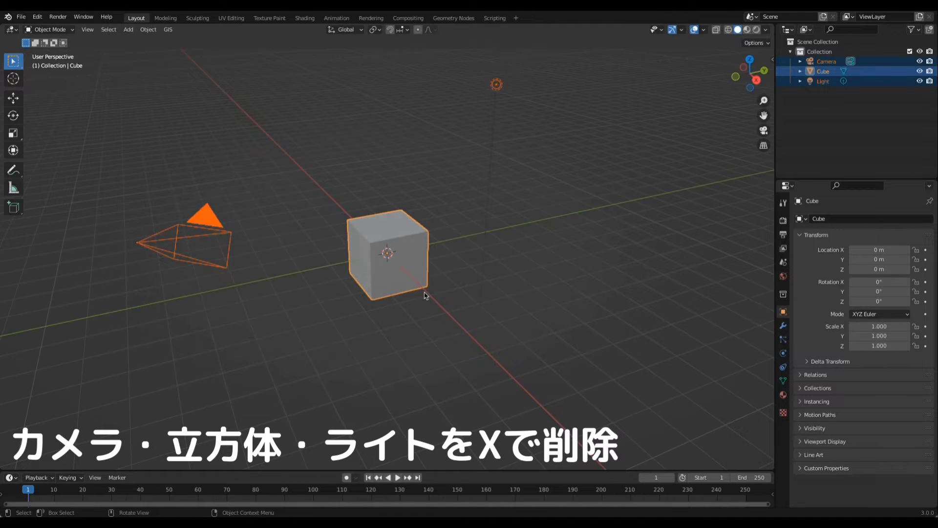
pyautogui.press('x')
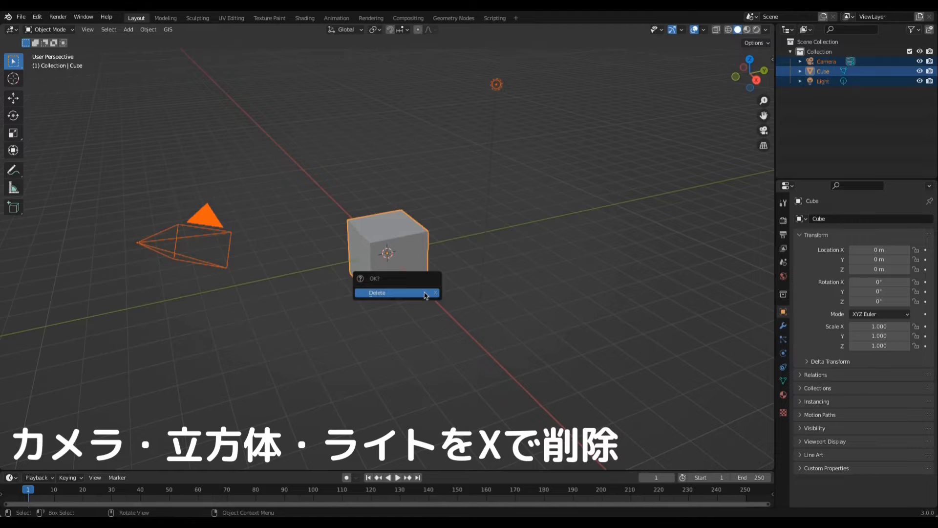
pyautogui.click(425, 294)
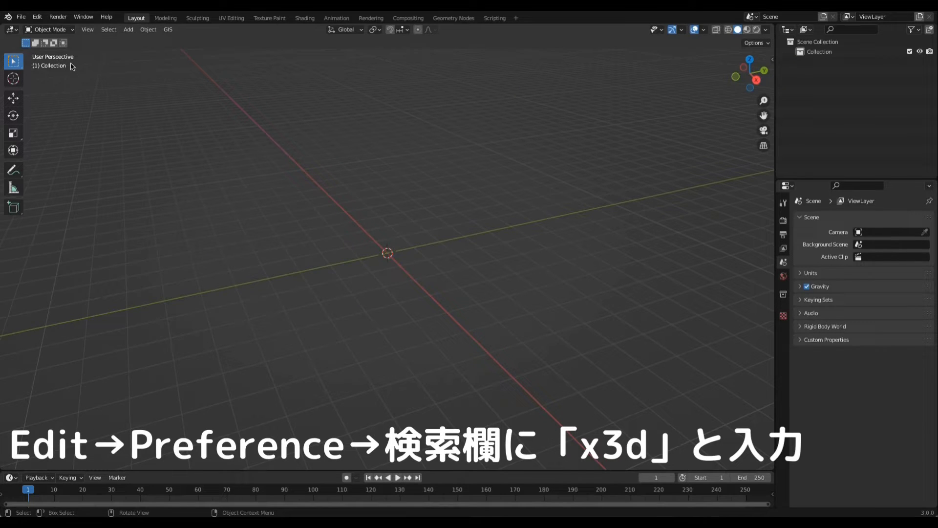
# Enable the Import-Export: Web3D X3D/VRML2 format add-on, found by searching 'x3' in Preferences.
pyautogui.click(42, 19)
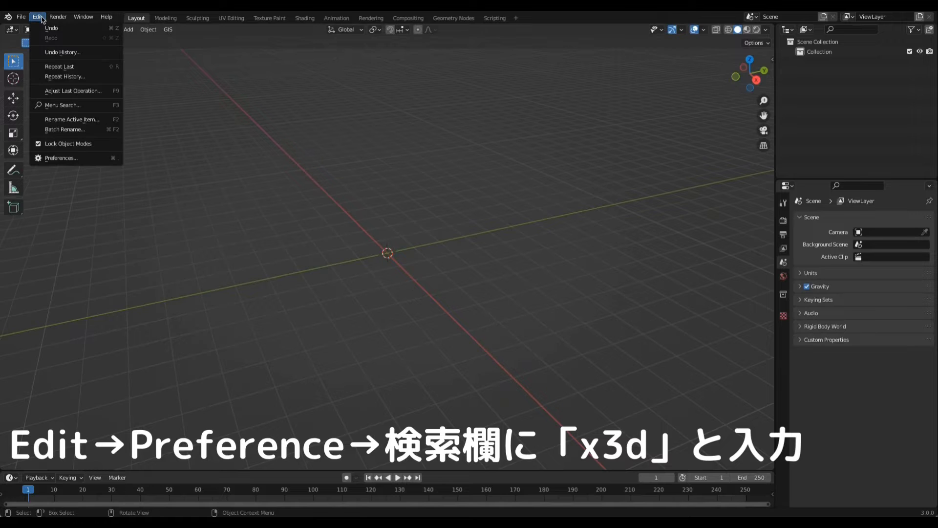
pyautogui.click(75, 158)
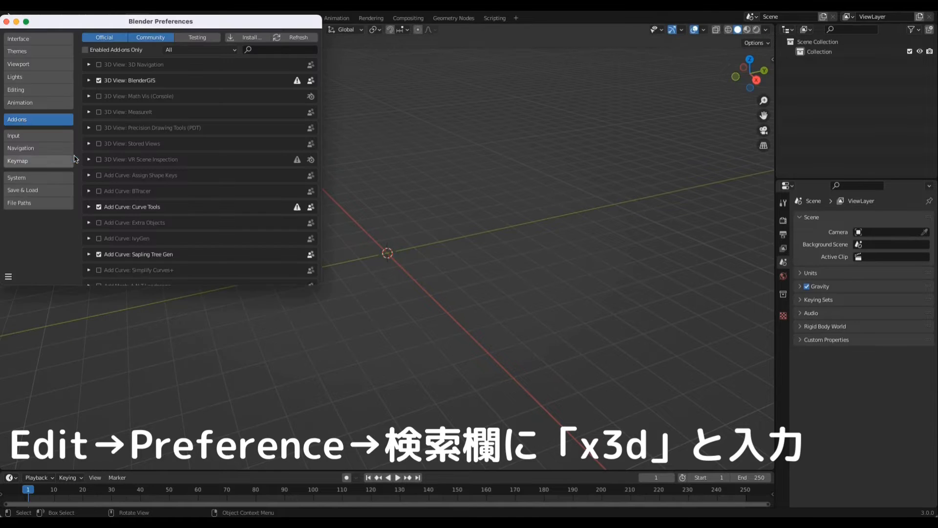
pyautogui.click(280, 49)
pyautogui.write('x3d')
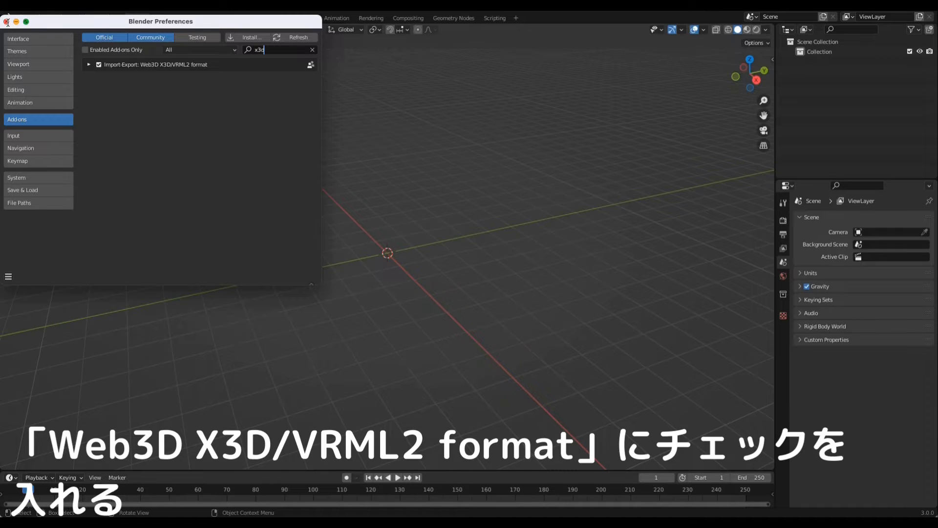
pyautogui.click(7, 22)
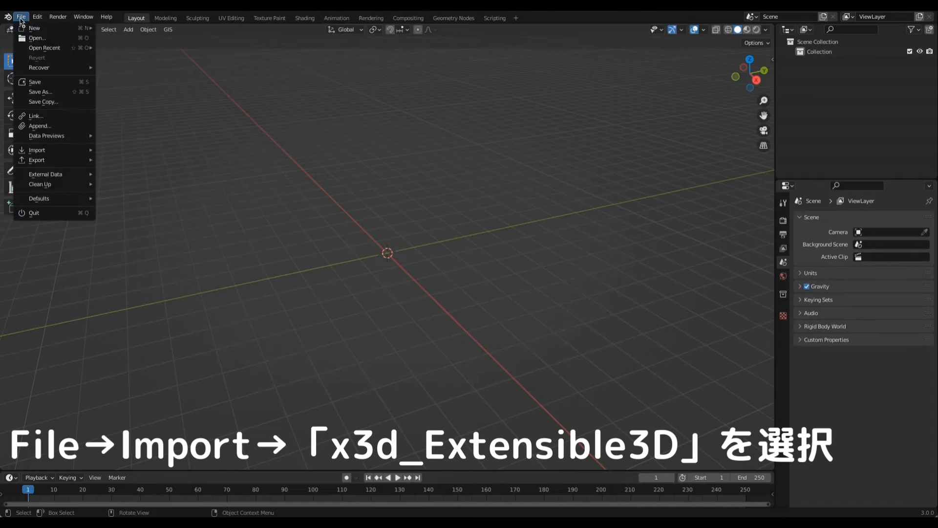
pyautogui.moveTo(55, 149)
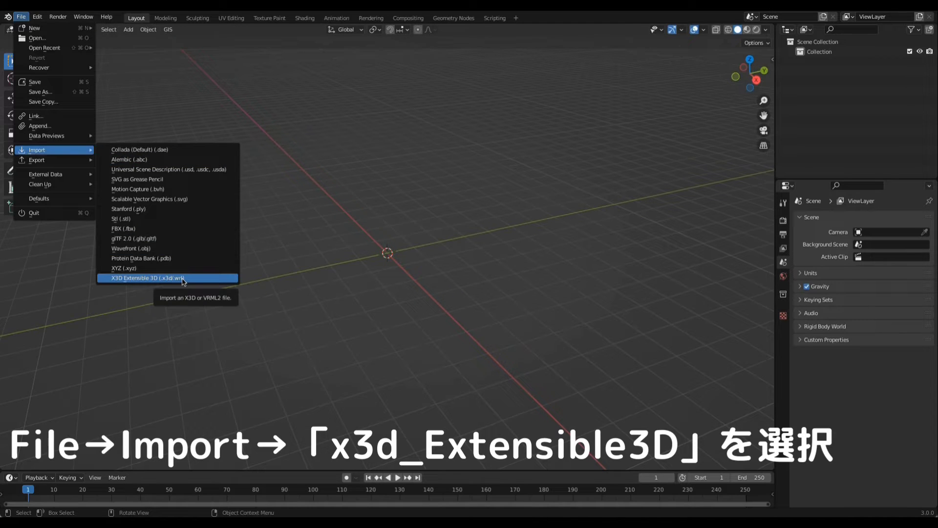
# Import dem.wrl from the Downloads folder as X3D Extensible 3D (.x3d/.wrl).
pyautogui.click(200, 278)
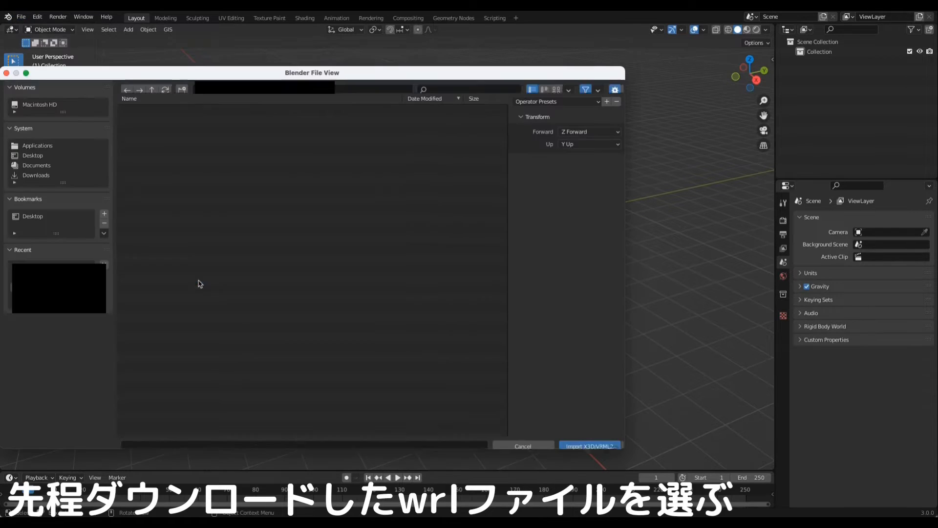
pyautogui.doubleClick(145, 127)
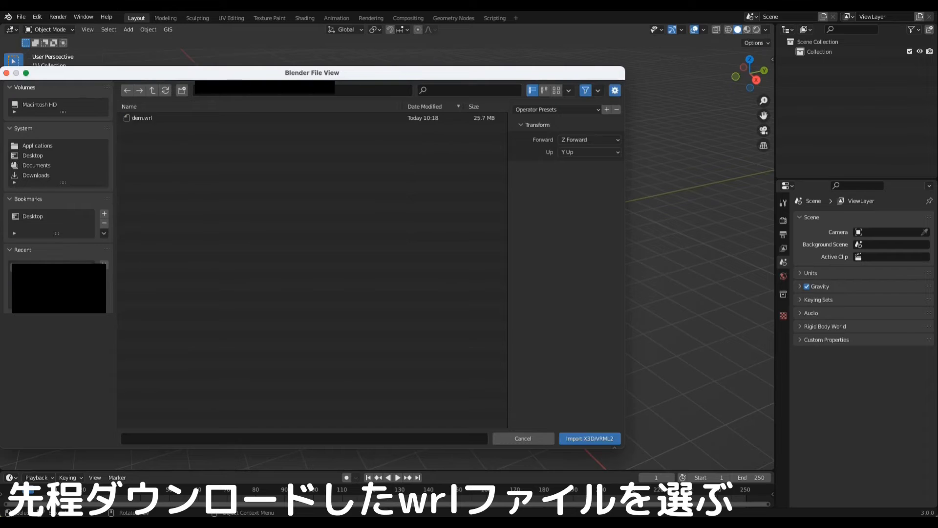
pyautogui.click(139, 118)
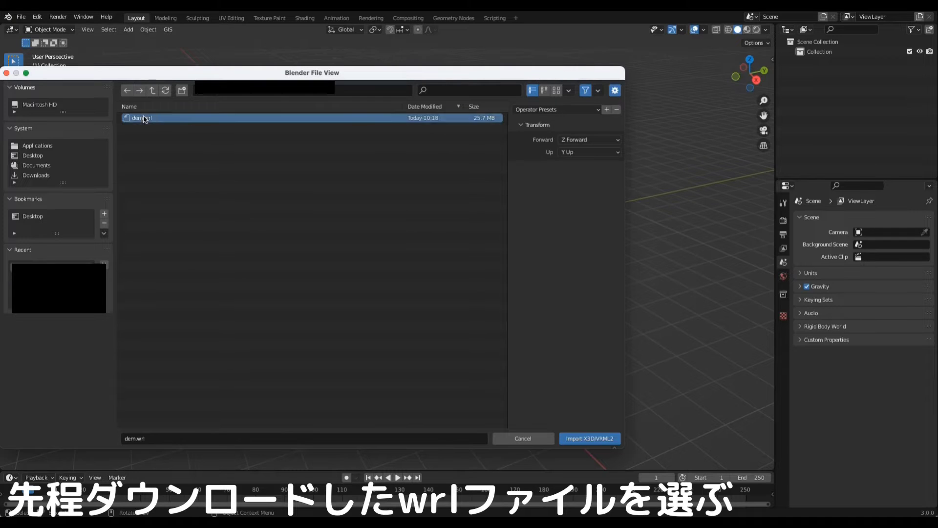
pyautogui.click(588, 439)
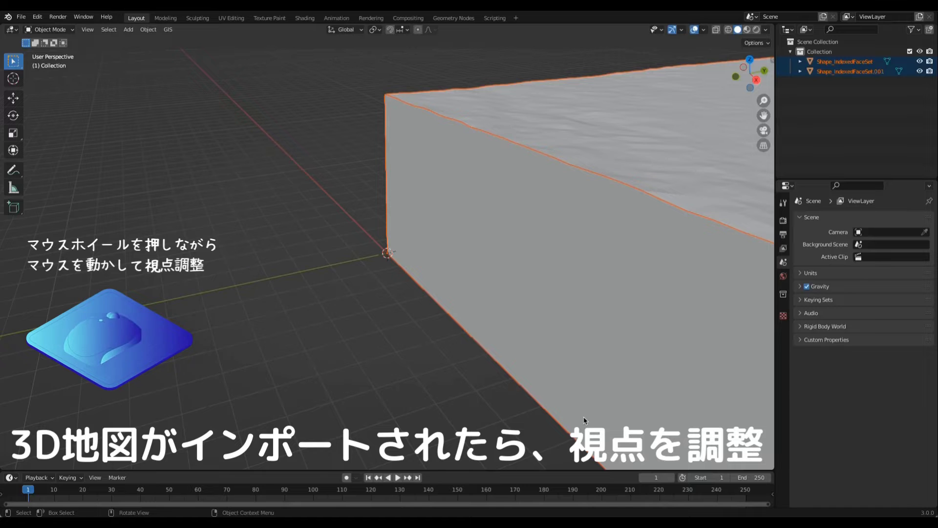
# Select both Shape_IndexedFaceSet terrain pieces and scale them down to roughly a third.
pyautogui.moveTo(415, 272)
pyautogui.mouseDown(button='middle')
pyautogui.moveTo(409, 265)
pyautogui.moveTo(495, 267)
pyautogui.moveTo(578, 289)
pyautogui.moveTo(496, 303)
pyautogui.moveTo(442, 296)
pyautogui.mouseUp(button='middle')
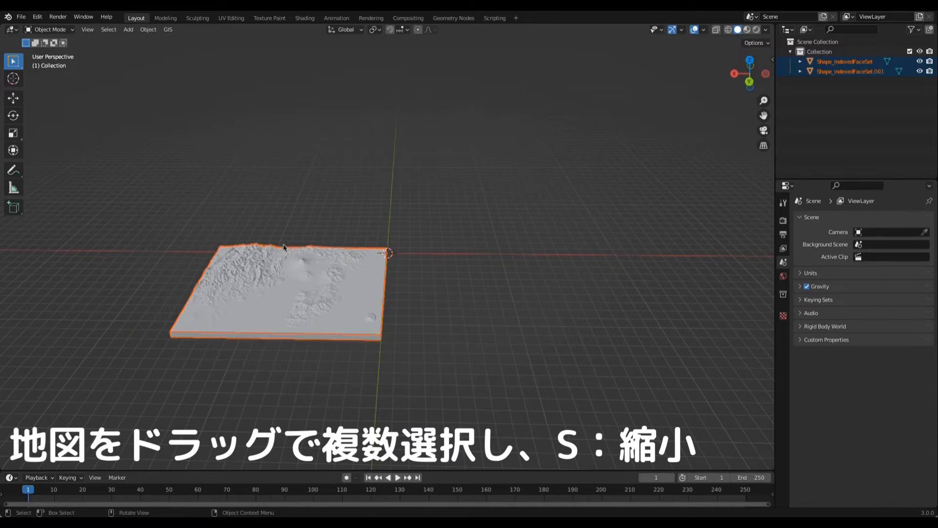
pyautogui.moveTo(132, 222); pyautogui.dragTo(451, 406)
pyautogui.press('s')
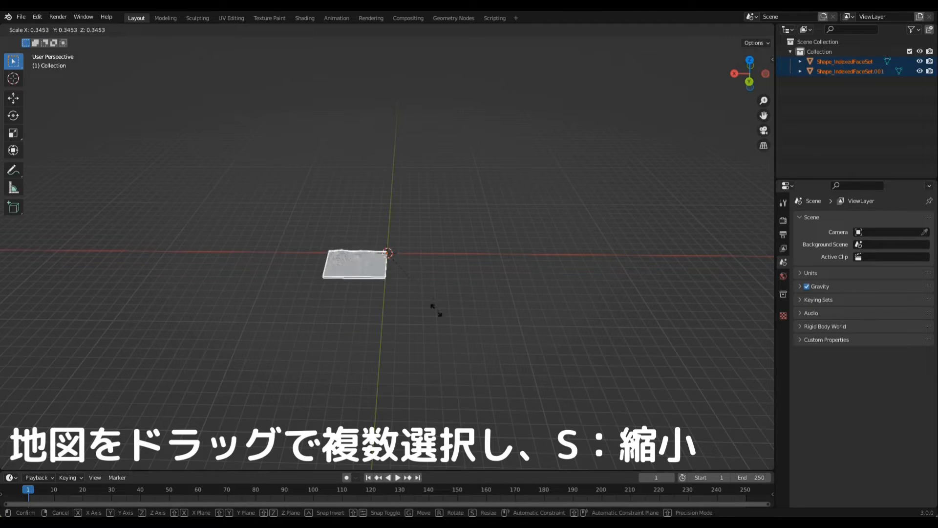
pyautogui.click(406, 288)
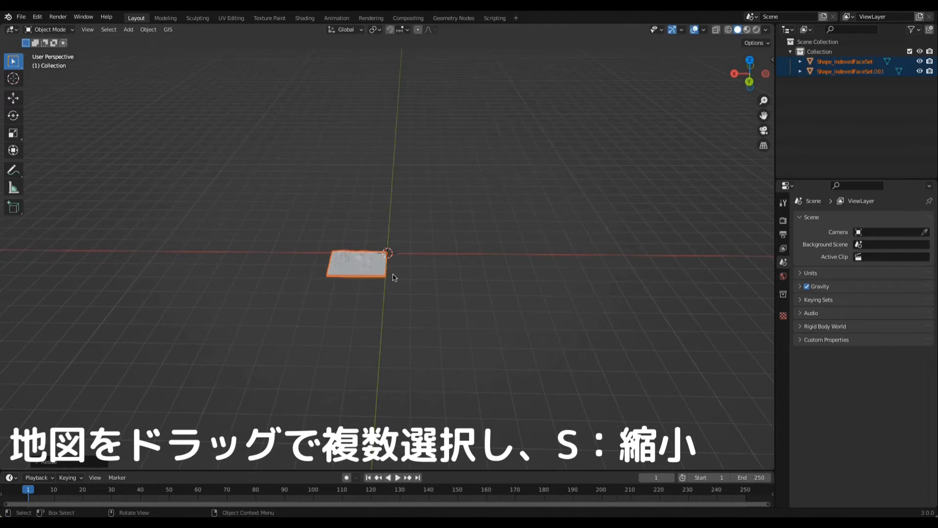
pyautogui.hotkey('ctrl', 'z')
pyautogui.hotkey('ctrl', 'z')
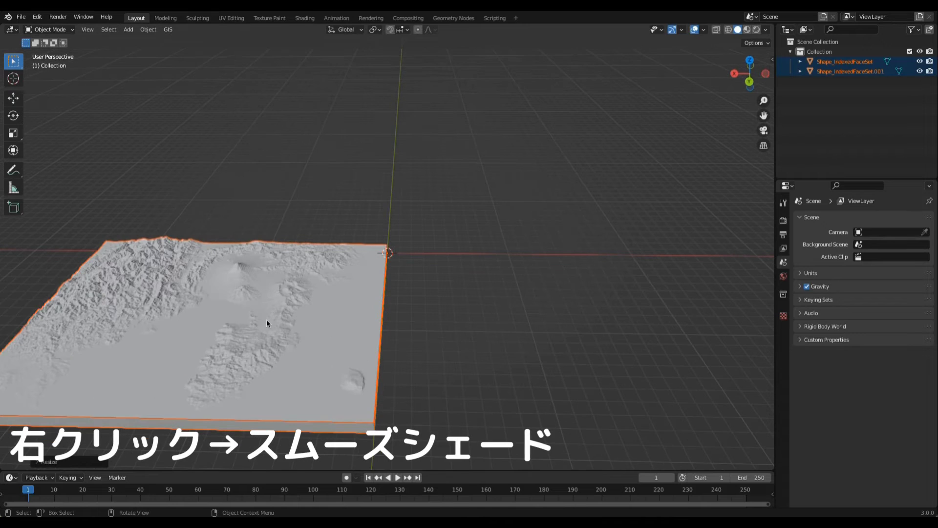
# Shade Shape_IndexedFaceSet smooth, then switch to the Shading workspace to edit its material.
pyautogui.click(279, 314)
pyautogui.keyDown('shift'); pyautogui.moveTo(279, 317); pyautogui.dragTo(407, 296, button='middle'); pyautogui.keyUp('shift')
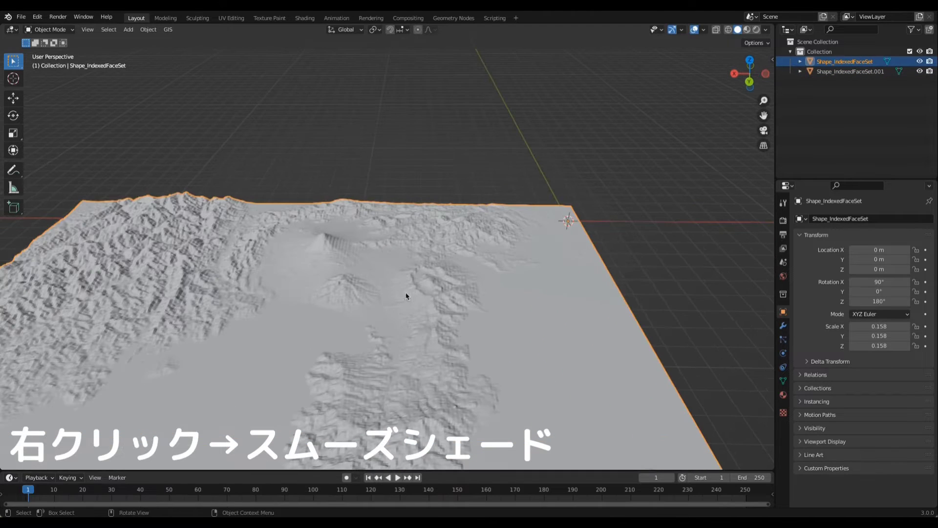
pyautogui.rightClick(230, 282)
pyautogui.click(229, 282)
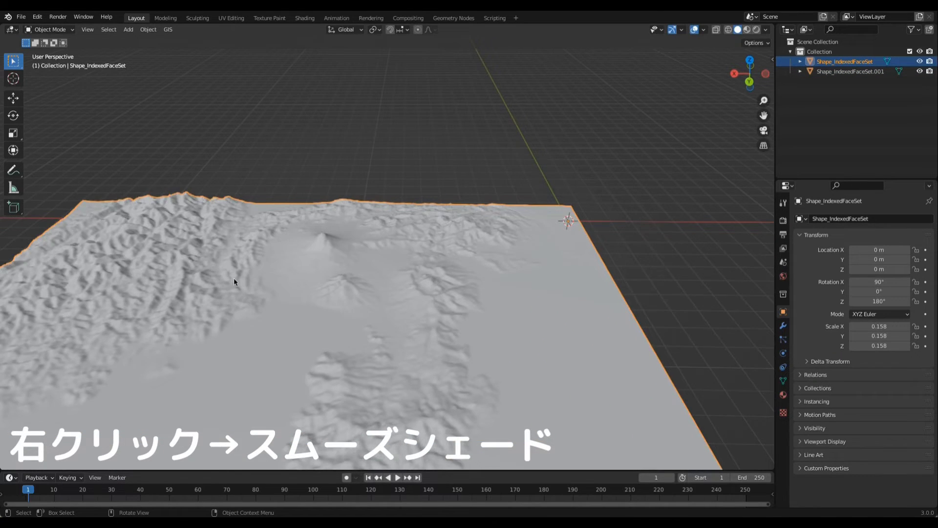
pyautogui.scroll(-3, 450, 234)
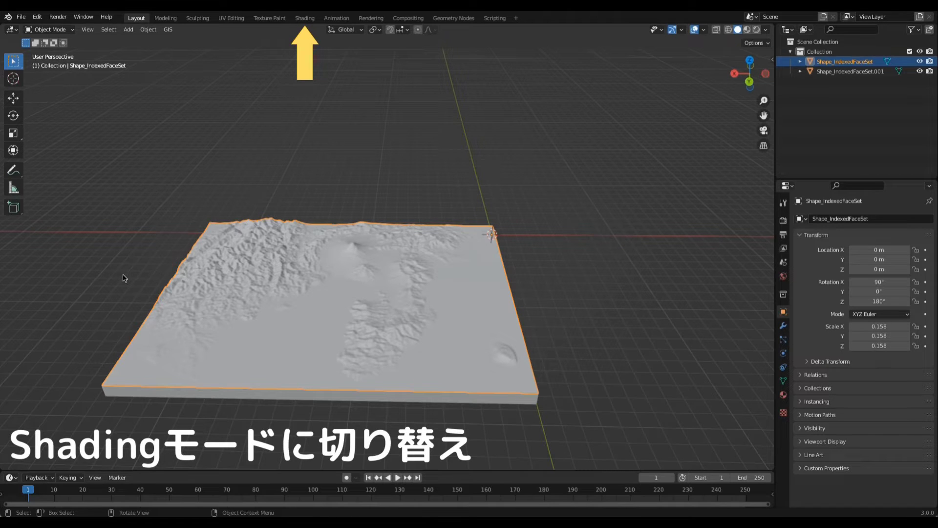
pyautogui.click(305, 18)
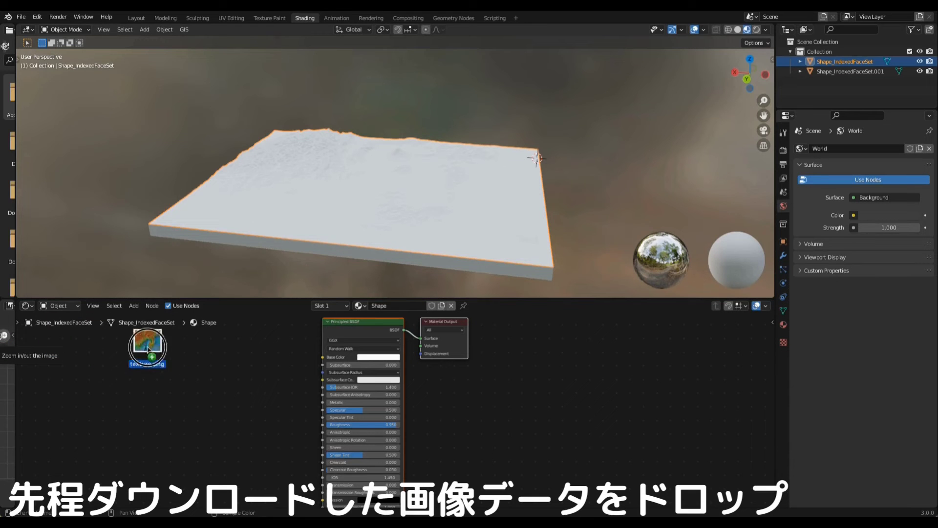
pyautogui.moveTo(4, 335); pyautogui.dragTo(217, 370)
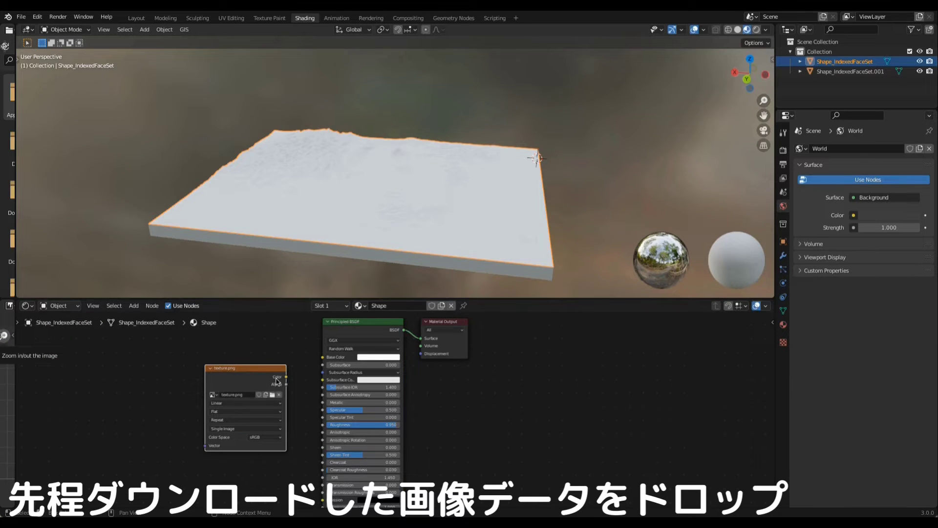
pyautogui.moveTo(288, 380); pyautogui.dragTo(323, 358)
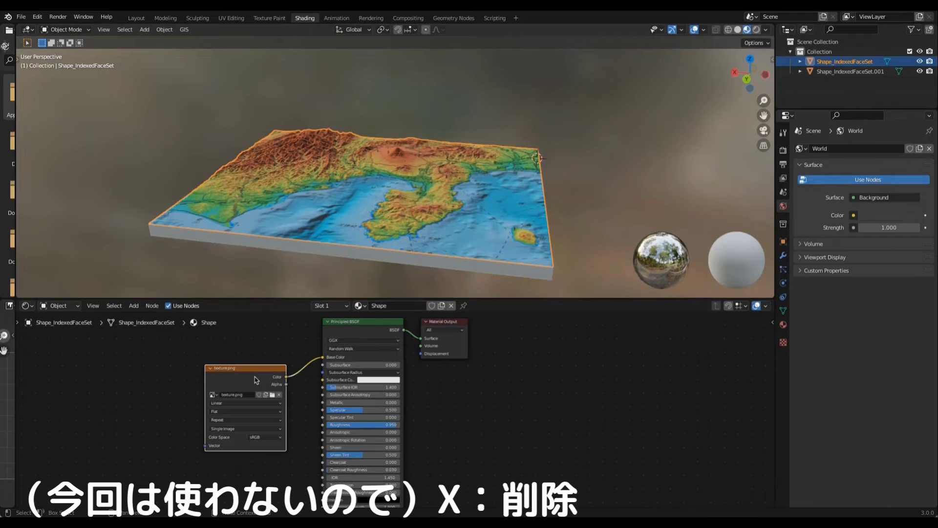
pyautogui.press('x')
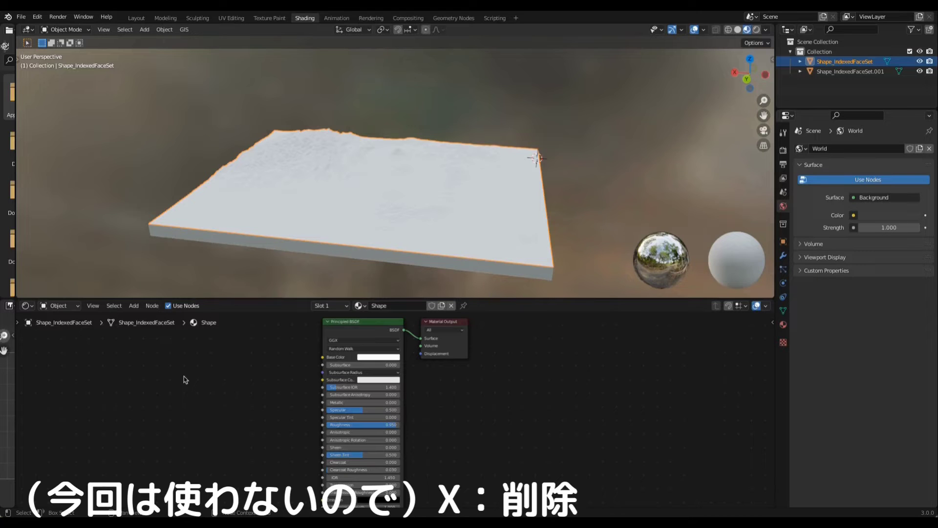
pyautogui.hotkey('shift', 'a')
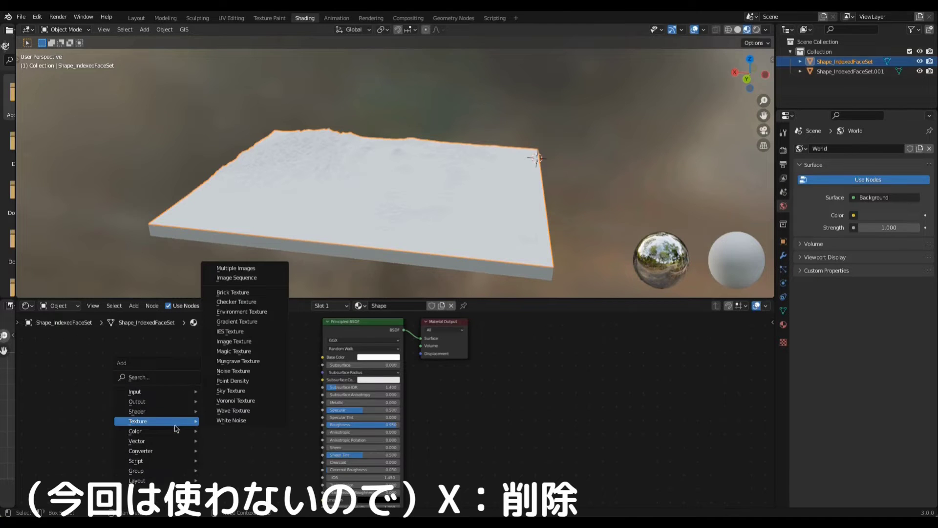
# Add a Gradient Texture node and connect its Color to the Principled BSDF Base Color.
pyautogui.click(237, 322)
pyautogui.click(175, 350)
pyautogui.scroll(2, 235, 360)
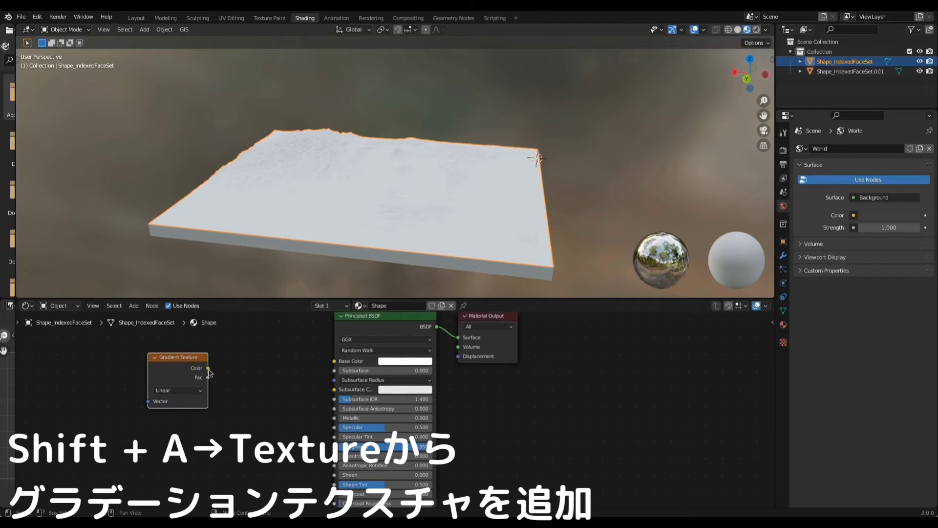
pyautogui.moveTo(208, 368); pyautogui.dragTo(332, 369)
pyautogui.moveTo(220, 345); pyautogui.dragTo(295, 356, button='middle')
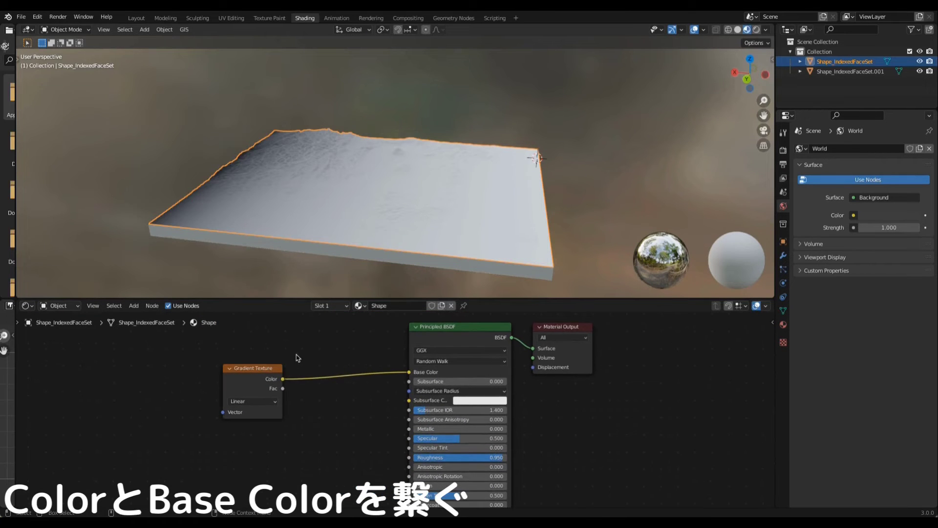
pyautogui.moveTo(315, 299); pyautogui.dragTo(315, 217)
pyautogui.moveTo(254, 324); pyautogui.dragTo(187, 324)
# Insert a ColorRamp between gradient and Base Color, sliding its black stop right.
pyautogui.hotkey('shift', 'a')
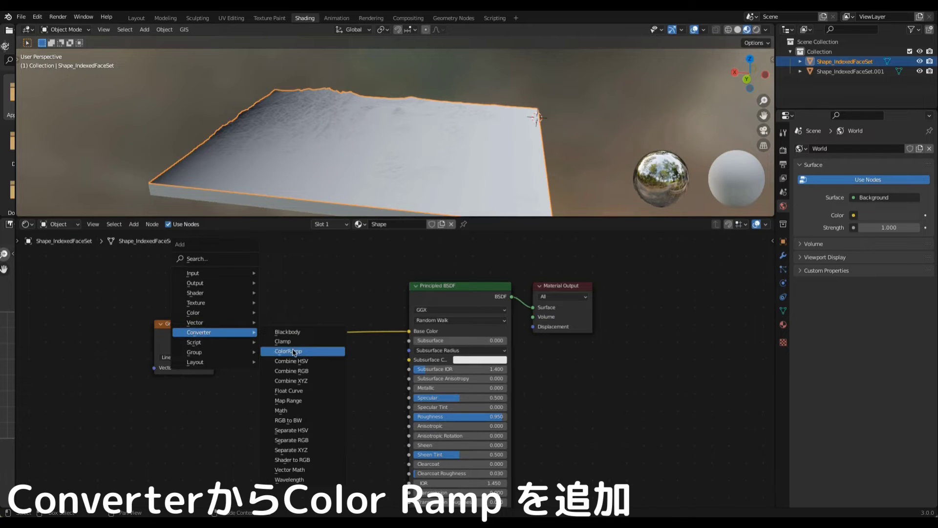
pyautogui.click(294, 348)
pyautogui.click(240, 291)
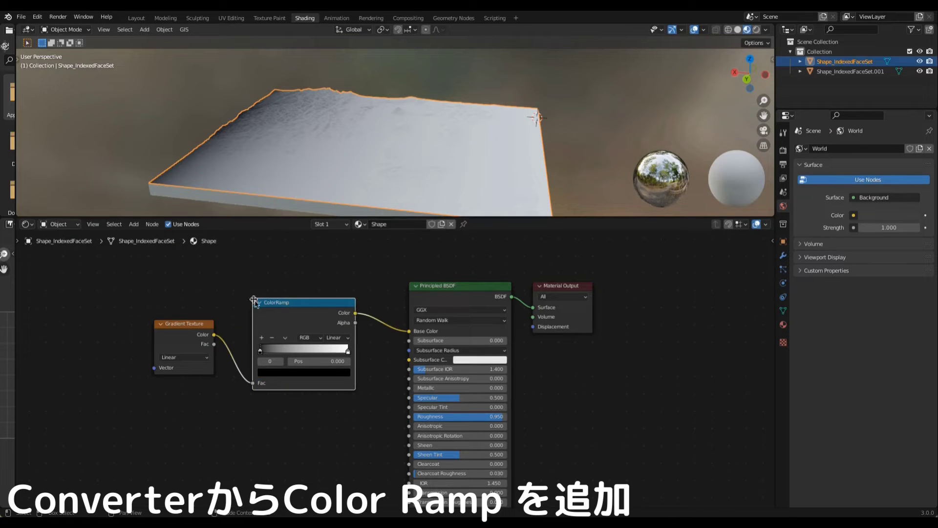
pyautogui.moveTo(261, 352)
pyautogui.mouseDown()
pyautogui.moveTo(361, 360)
pyautogui.moveTo(263, 360)
pyautogui.mouseUp()
pyautogui.moveTo(171, 296)
pyautogui.mouseDown(button='middle')
pyautogui.moveTo(292, 289)
pyautogui.moveTo(322, 325)
pyautogui.mouseUp(button='middle')
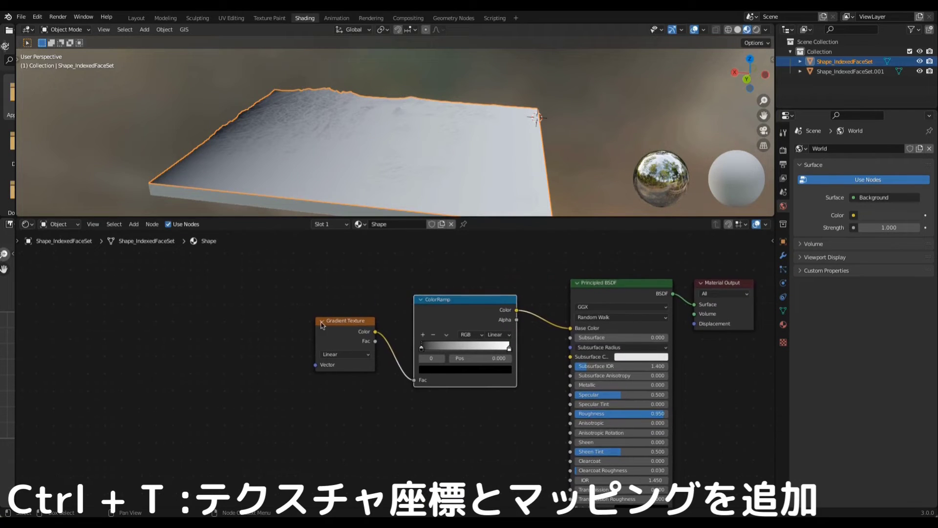
# Use Node Wrangler's Ctrl+T on the Gradient Texture to attach Texture Coordinate and Mapping nodes.
pyautogui.click(327, 337)
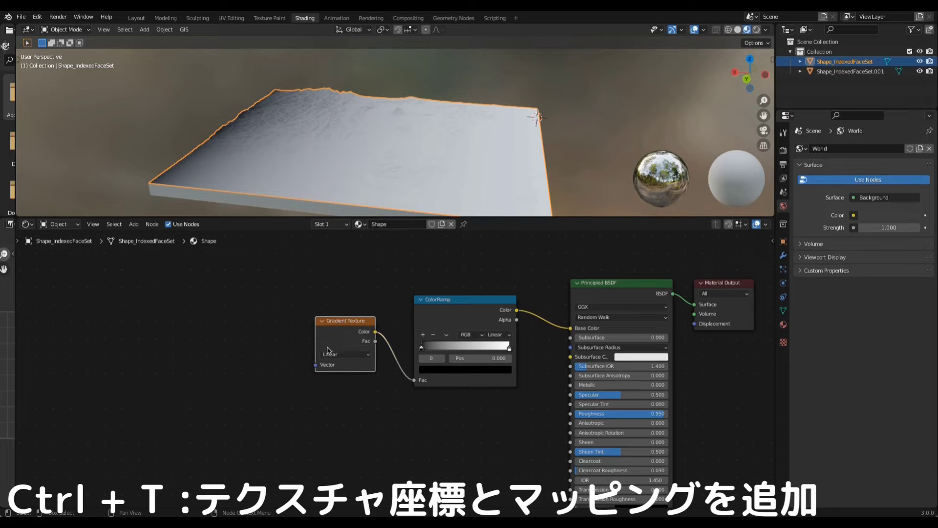
pyautogui.hotkey('ctrl', 't')
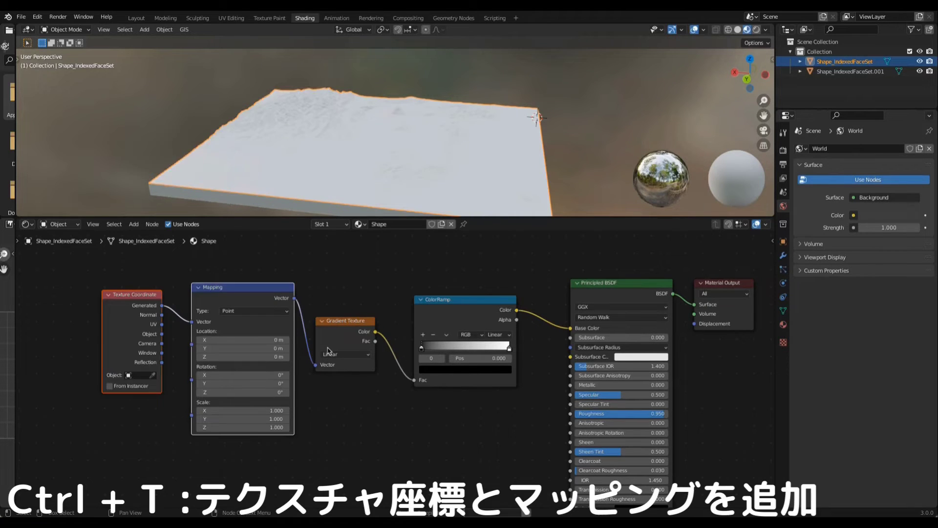
pyautogui.scroll(-1, 307, 351)
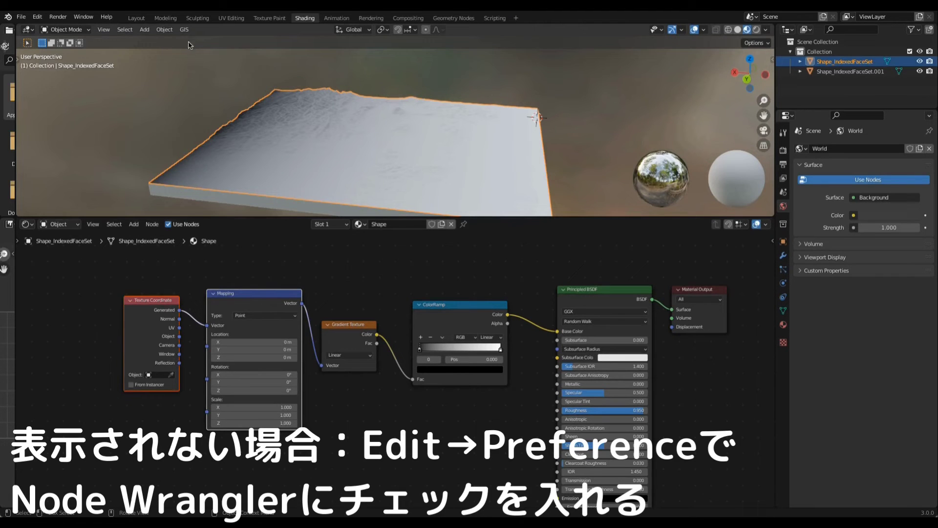
pyautogui.click(37, 17)
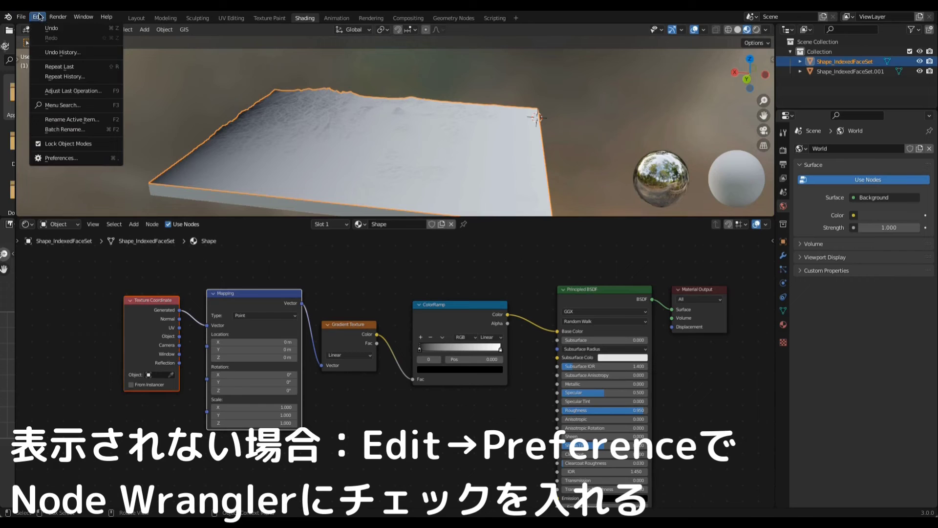
pyautogui.click(63, 161)
pyautogui.click(312, 52)
pyautogui.click(276, 53)
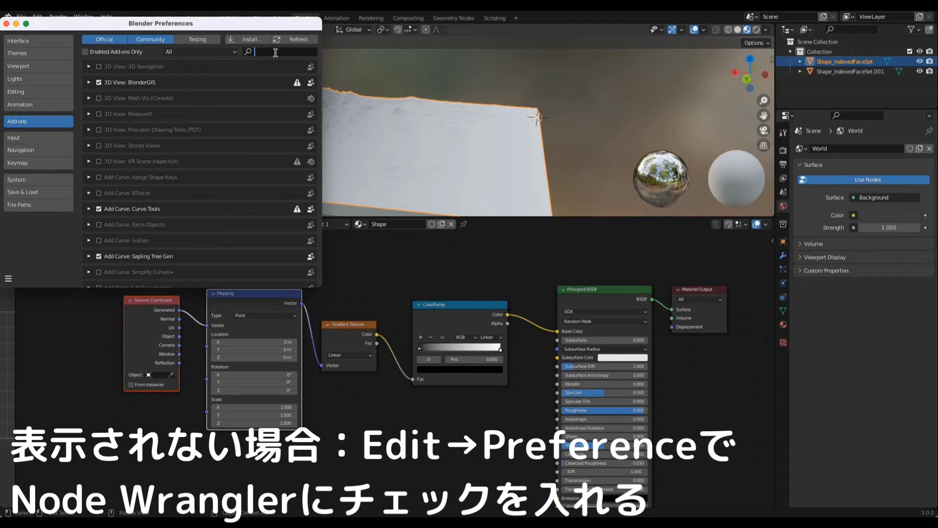
pyautogui.write('node')
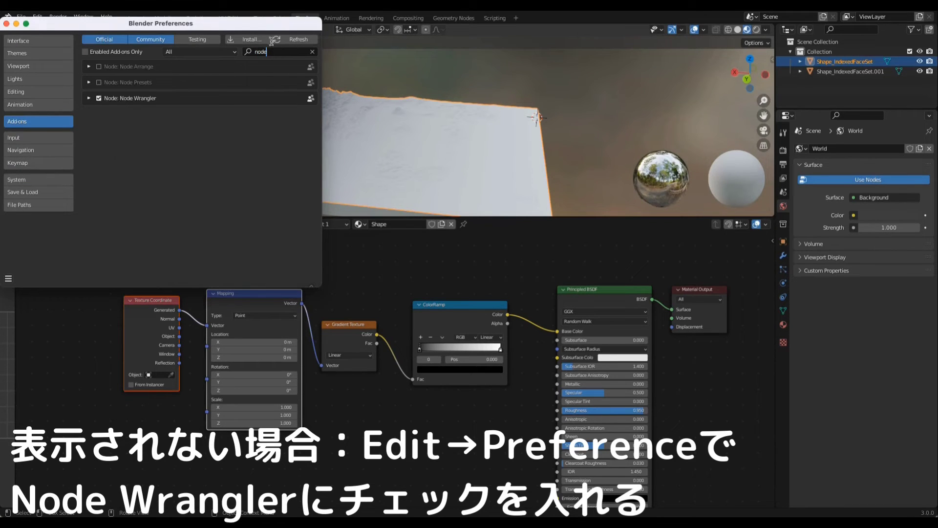
pyautogui.click(7, 24)
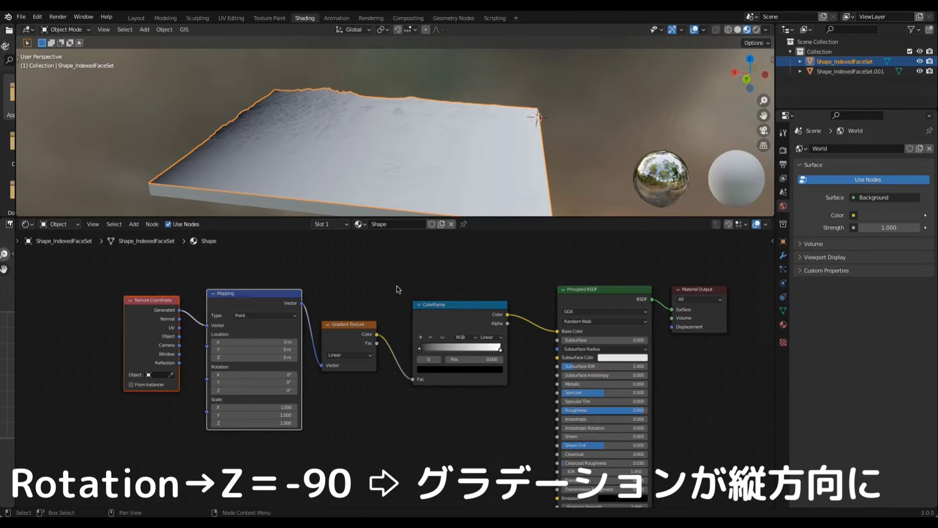
# Set the Mapping node's Z rotation to -90° and return the ramp's black stop to 0.000.
pyautogui.click(277, 391)
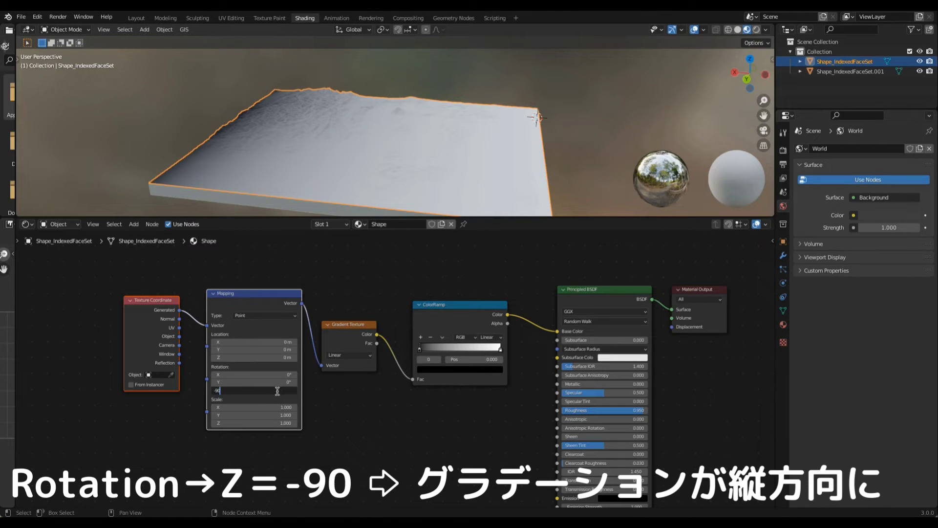
pyautogui.press('Return')
pyautogui.moveTo(420, 348)
pyautogui.mouseDown()
pyautogui.moveTo(477, 359)
pyautogui.moveTo(420, 358)
pyautogui.mouseUp()
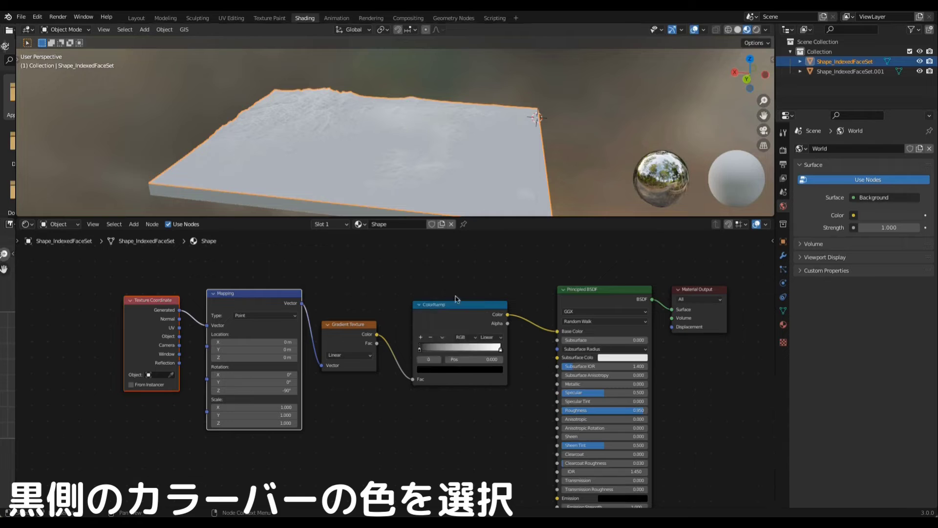
# Colour the ramp's dark low-end stop blue.
pyautogui.click(430, 370)
pyautogui.click(459, 271)
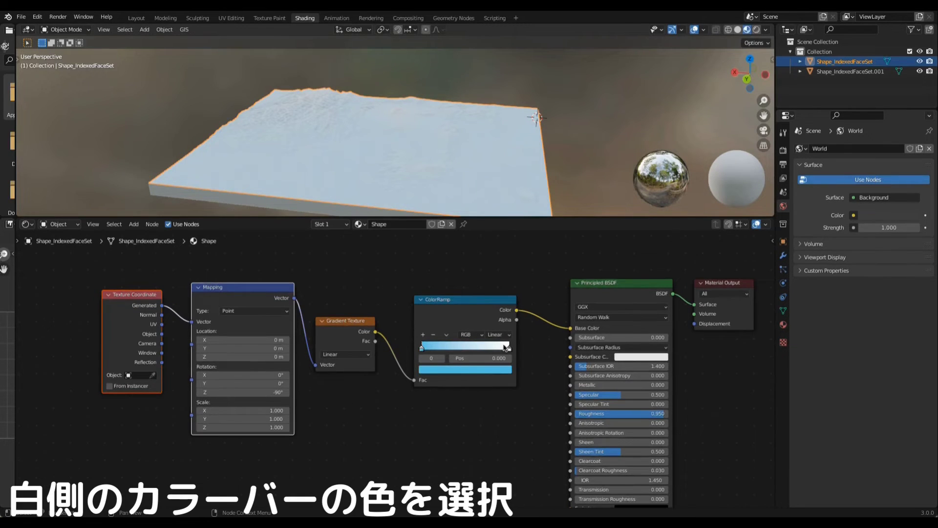
pyautogui.scroll(1, 508, 350)
# Set the white high-end stop to a deep dark green (H 0.333, V 0.078).
pyautogui.click(519, 349)
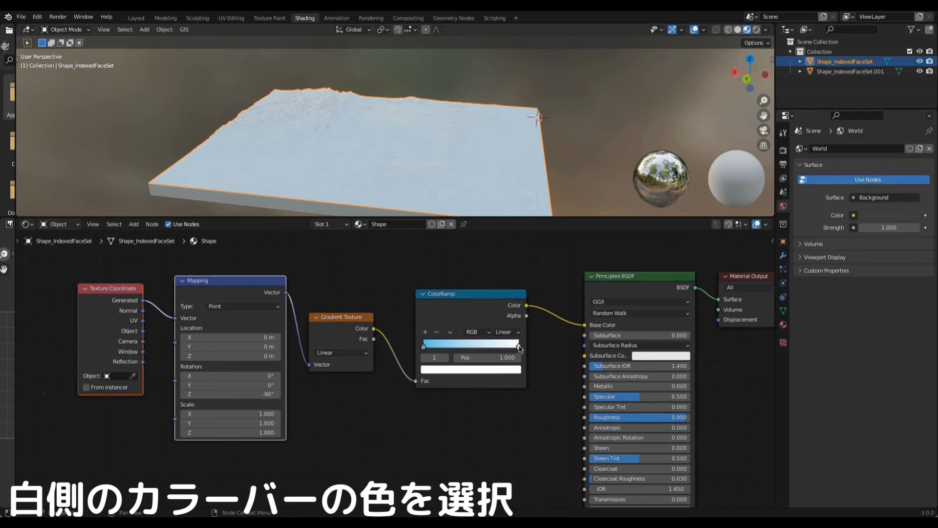
pyautogui.click(496, 372)
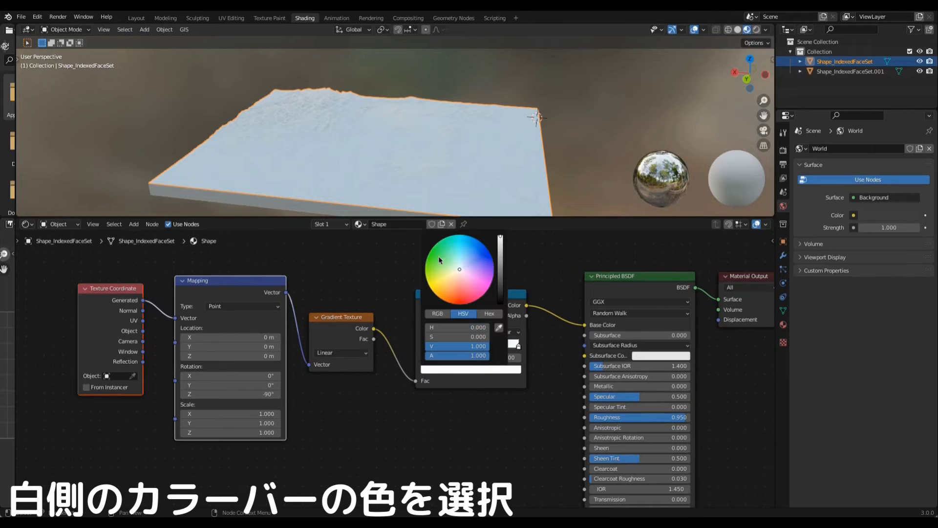
pyautogui.moveTo(439, 258); pyautogui.dragTo(434, 254)
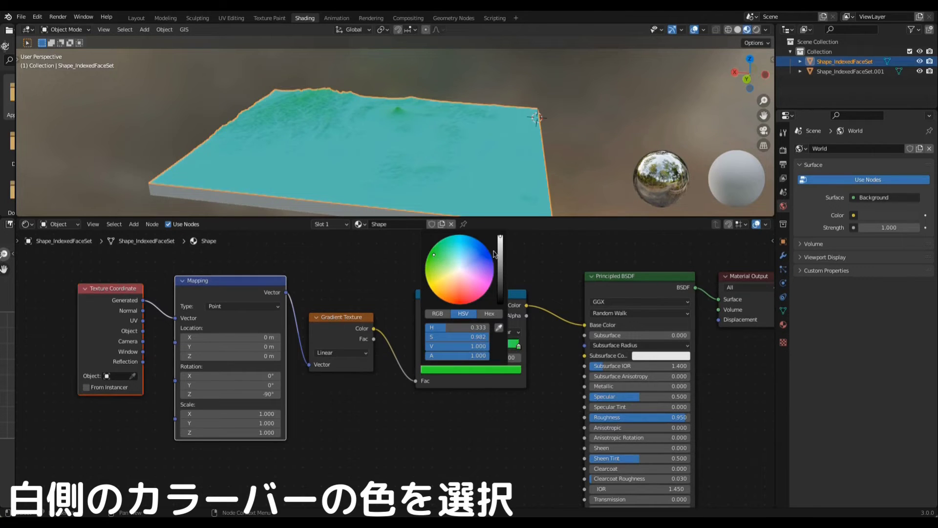
pyautogui.moveTo(501, 277); pyautogui.dragTo(502, 286)
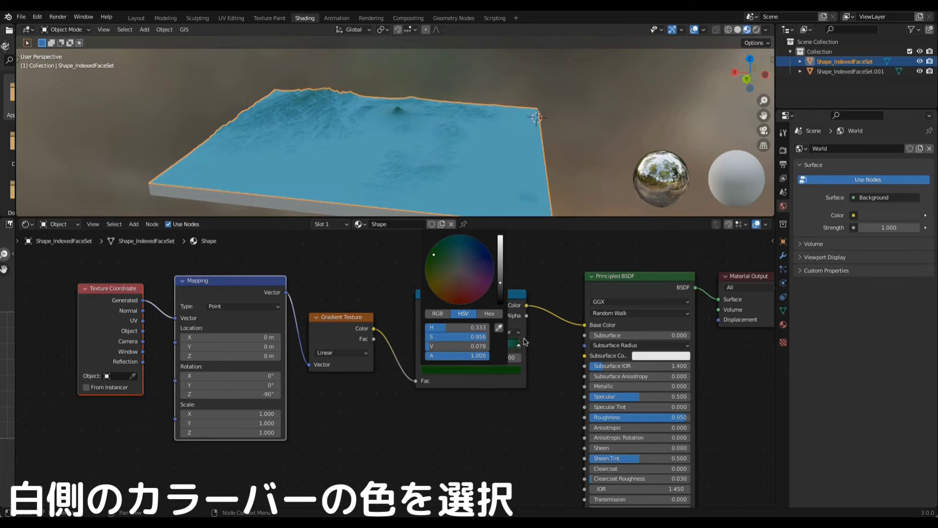
# Add a yellow colour stop in the middle of the ramp.
pyautogui.click(426, 333)
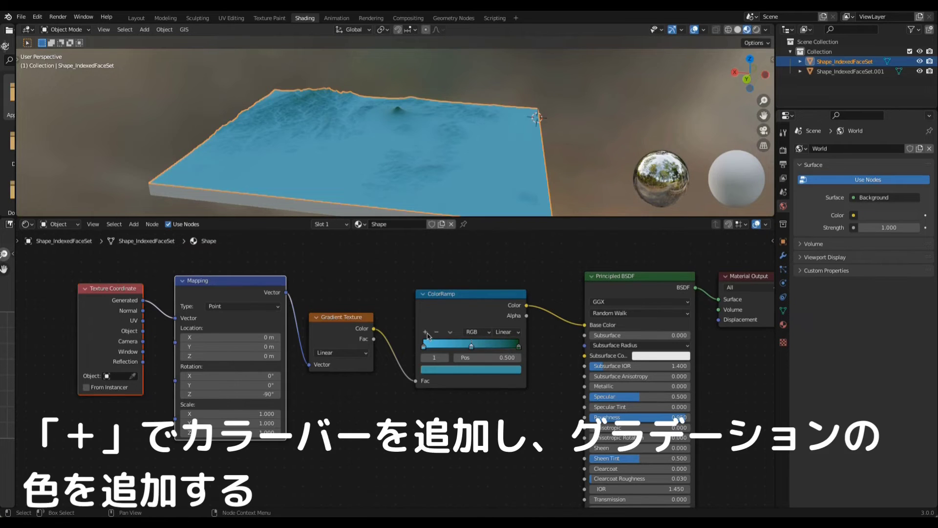
pyautogui.click(470, 369)
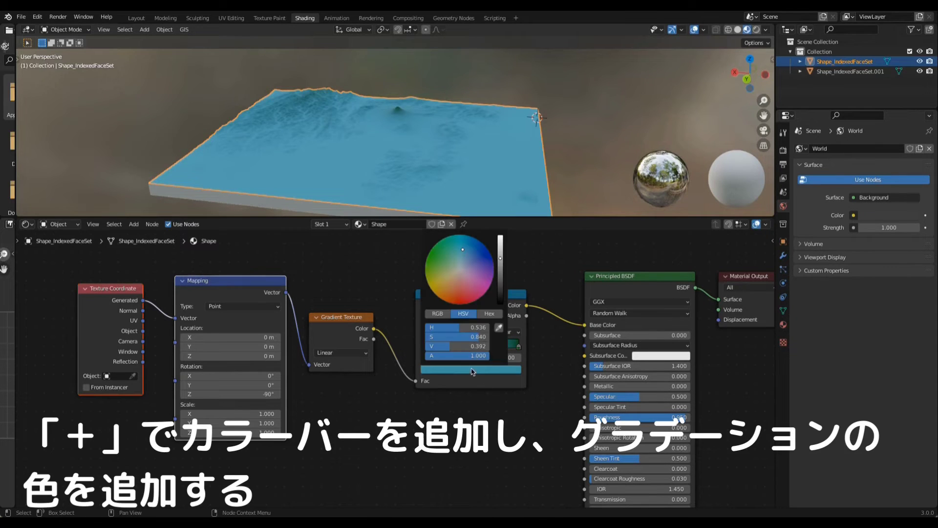
pyautogui.click(444, 281)
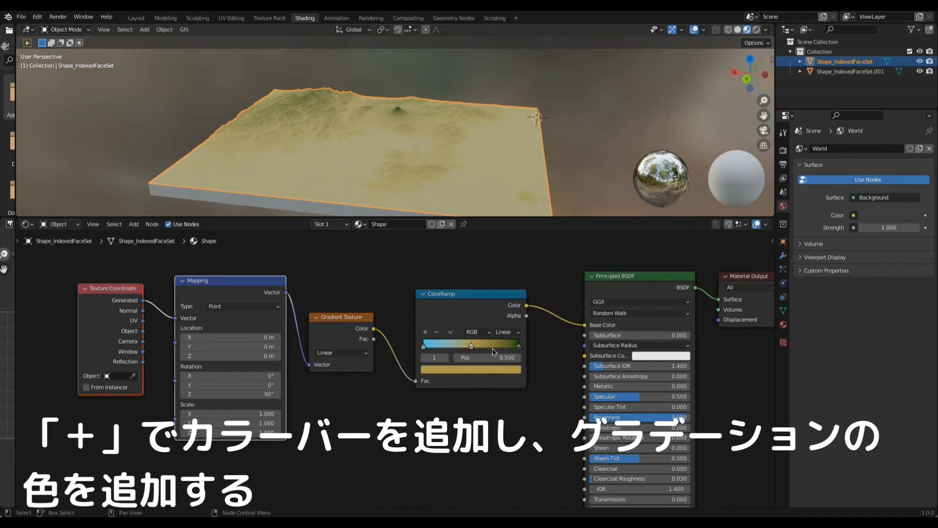
# Add a pink stop at 0.250, then move stops to about 0.214 and 0.550.
pyautogui.click(426, 331)
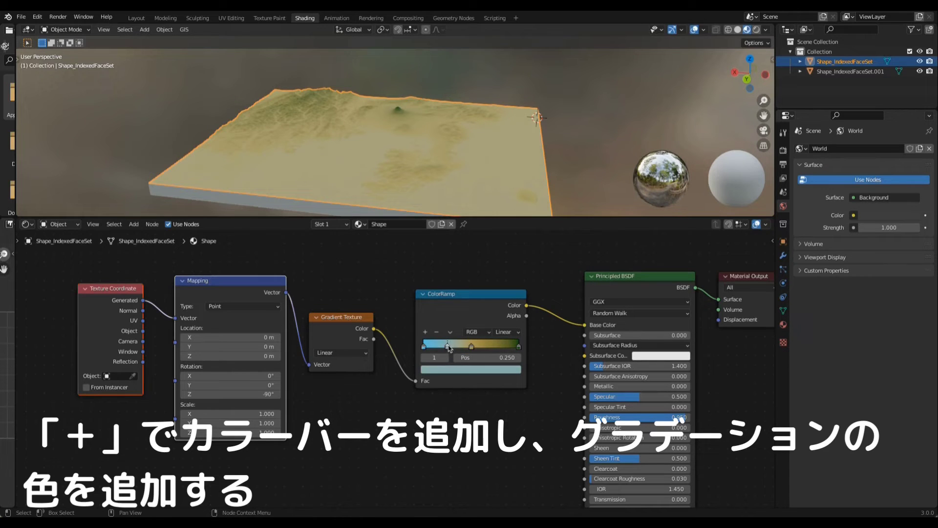
pyautogui.click(458, 375)
pyautogui.click(460, 282)
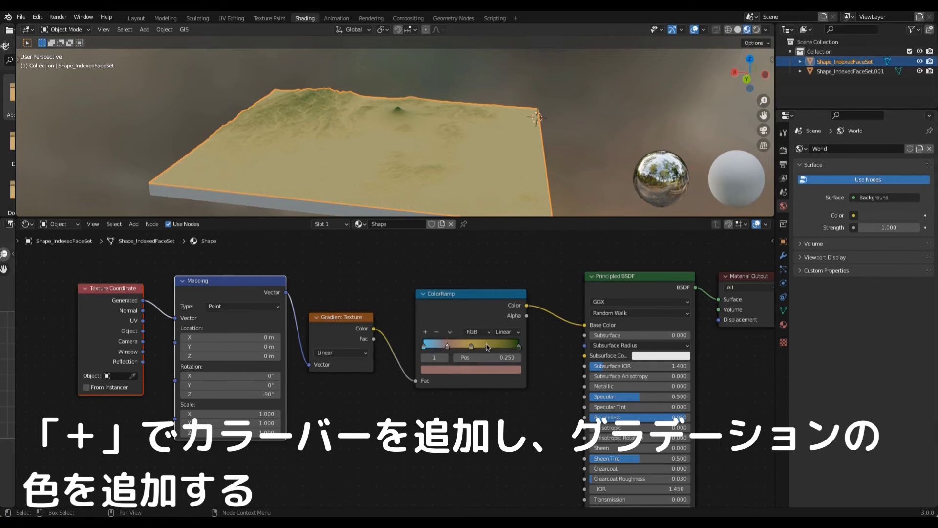
pyautogui.moveTo(428, 343); pyautogui.dragTo(461, 344)
pyautogui.moveTo(540, 343); pyautogui.dragTo(485, 347)
# Move a stop to about 0.468 and recolour it from pale cyan-grey to dark sea blue.
pyautogui.scroll(3, 484, 343)
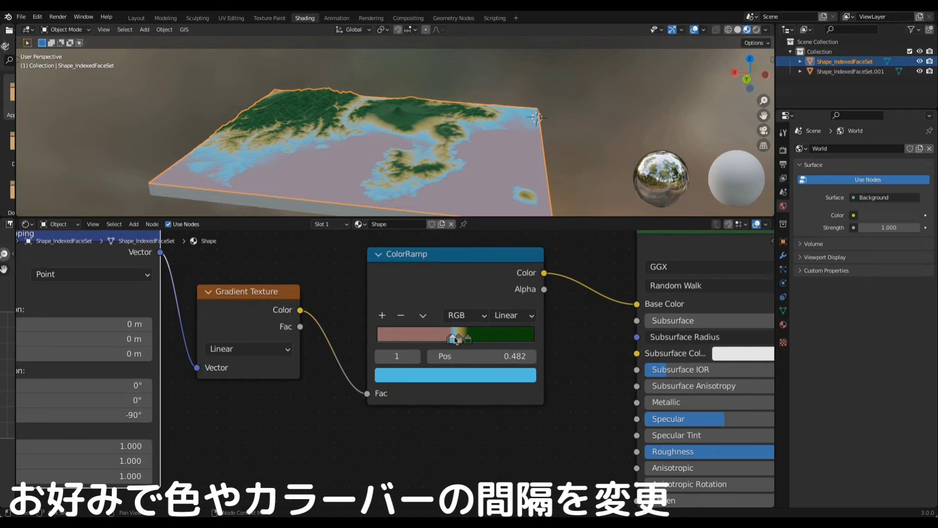
pyautogui.click(456, 375)
pyautogui.click(438, 209)
pyautogui.moveTo(453, 377); pyautogui.dragTo(451, 377)
pyautogui.click(455, 375)
pyautogui.click(451, 202)
pyautogui.click(502, 209)
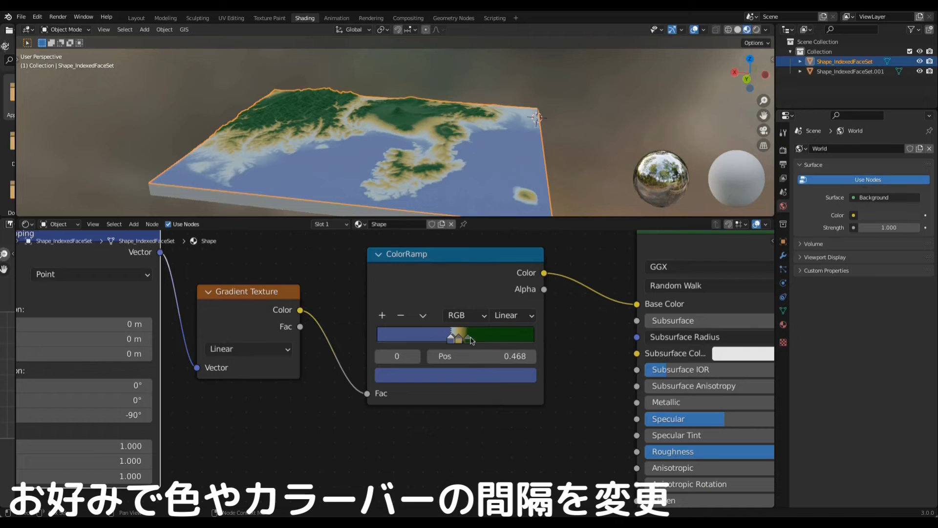
# Adjust the green stop's hue and brightness.
pyautogui.click(468, 339)
pyautogui.click(455, 375)
pyautogui.click(412, 206)
pyautogui.moveTo(503, 193)
pyautogui.mouseDown()
pyautogui.moveTo(502, 211)
pyautogui.moveTo(502, 195)
pyautogui.mouseUp()
pyautogui.click(389, 195)
# Add a stop near the yellow one and shift the 0.547 stop to a darker olive.
pyautogui.click(459, 338)
pyautogui.click(383, 316)
pyautogui.click(468, 338)
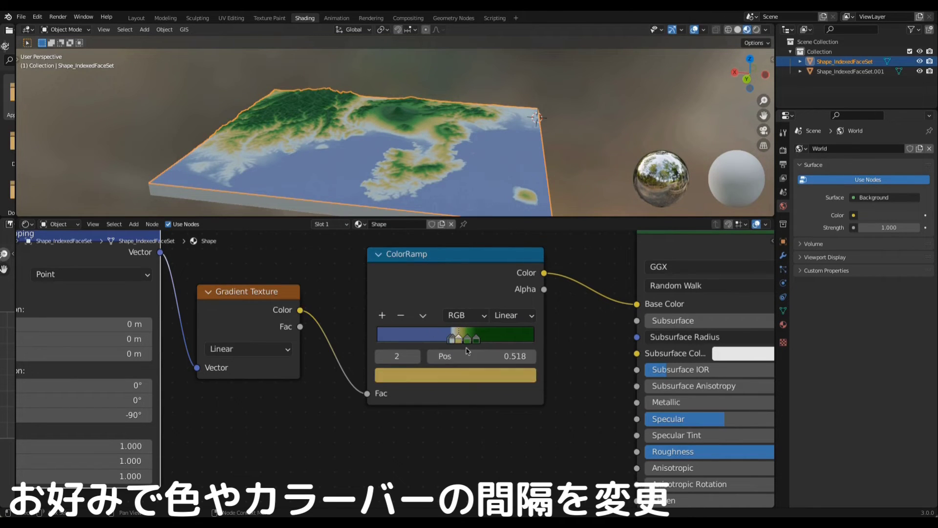
pyautogui.click(455, 375)
pyautogui.moveTo(419, 230); pyautogui.dragTo(413, 219)
pyautogui.moveTo(502, 205); pyautogui.dragTo(502, 210)
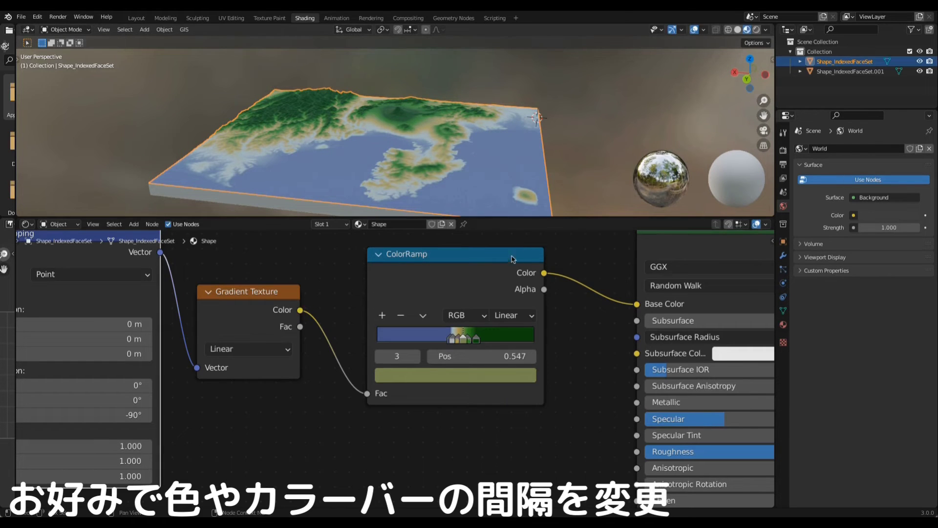
pyautogui.click(477, 338)
# Recolour the 0.603 stop from olive to dark green and add one more stop.
pyautogui.click(467, 376)
pyautogui.moveTo(457, 190)
pyautogui.mouseDown()
pyautogui.moveTo(401, 237)
pyautogui.moveTo(386, 230)
pyautogui.mouseUp()
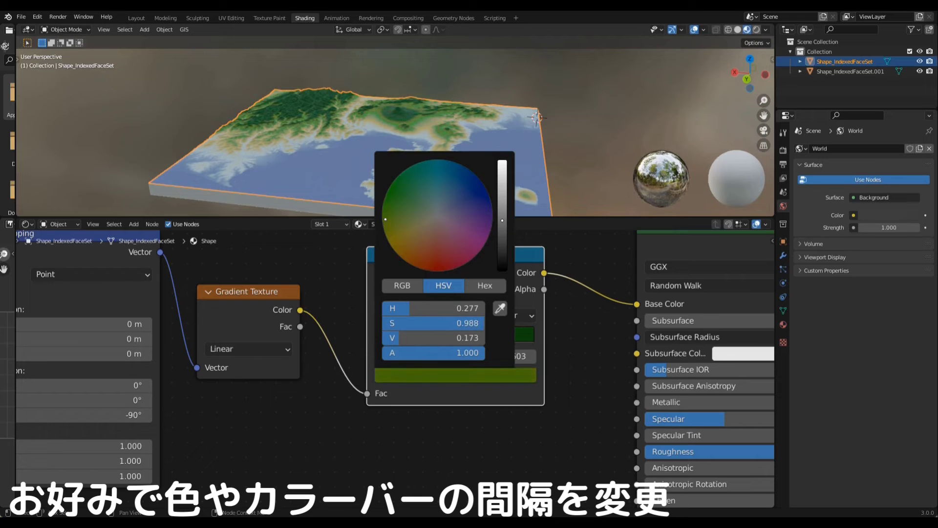
pyautogui.moveTo(502, 220)
pyautogui.mouseDown()
pyautogui.moveTo(502, 229)
pyautogui.moveTo(503, 209)
pyautogui.mouseUp()
pyautogui.moveTo(385, 230); pyautogui.dragTo(395, 200)
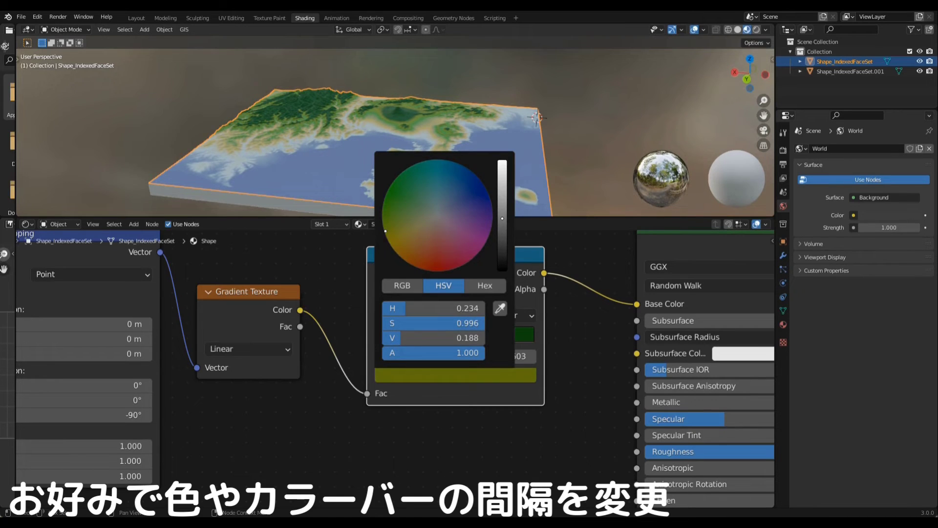
pyautogui.moveTo(472, 339); pyautogui.dragTo(468, 338)
pyautogui.click(466, 376)
pyautogui.click(383, 316)
# Move the new stop to the top end of the ramp and make it pale cyan-white.
pyautogui.moveTo(474, 338); pyautogui.dragTo(527, 338)
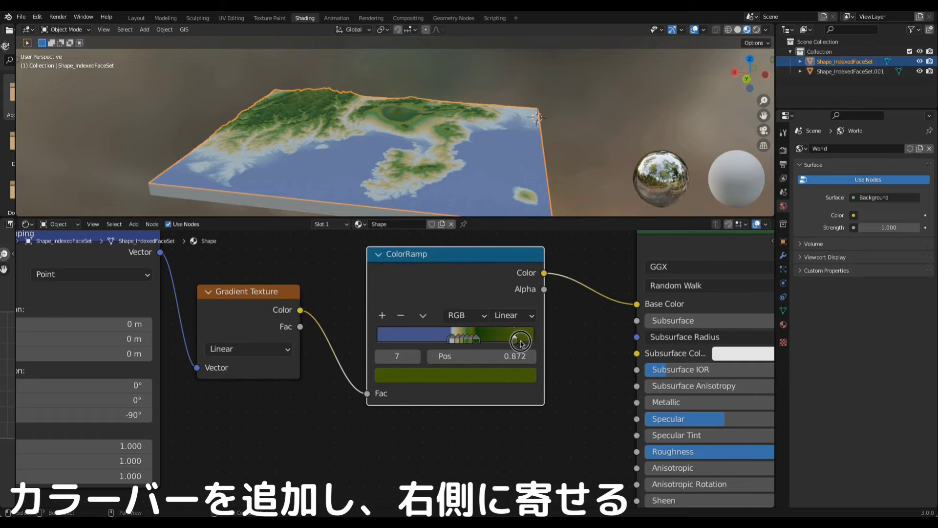
pyautogui.click(514, 375)
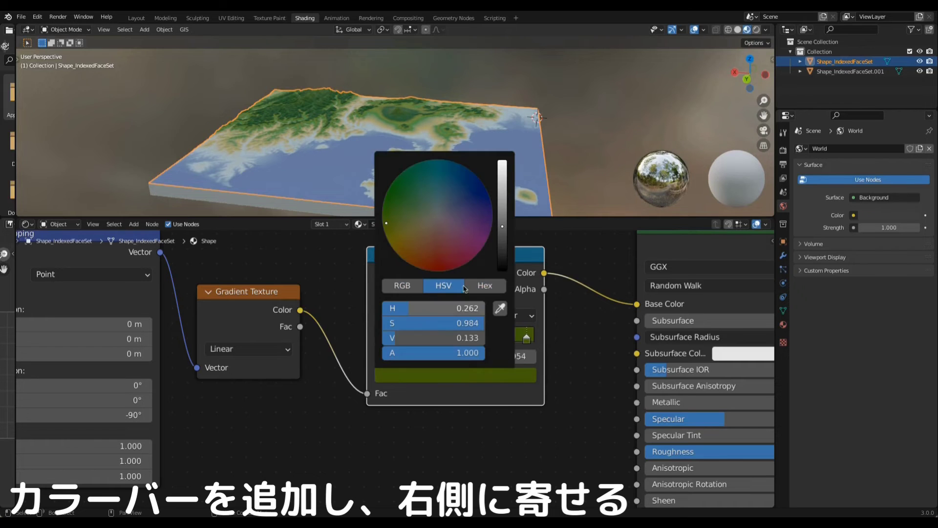
pyautogui.moveTo(505, 174); pyautogui.dragTo(503, 167)
pyautogui.click(438, 214)
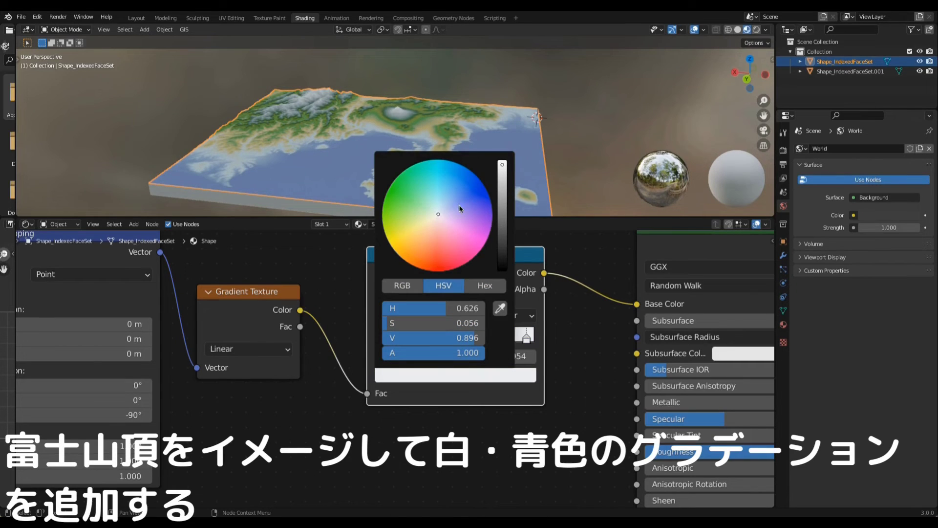
pyautogui.moveTo(527, 338); pyautogui.dragTo(536, 340)
pyautogui.click(507, 380)
pyautogui.moveTo(439, 215); pyautogui.dragTo(437, 208)
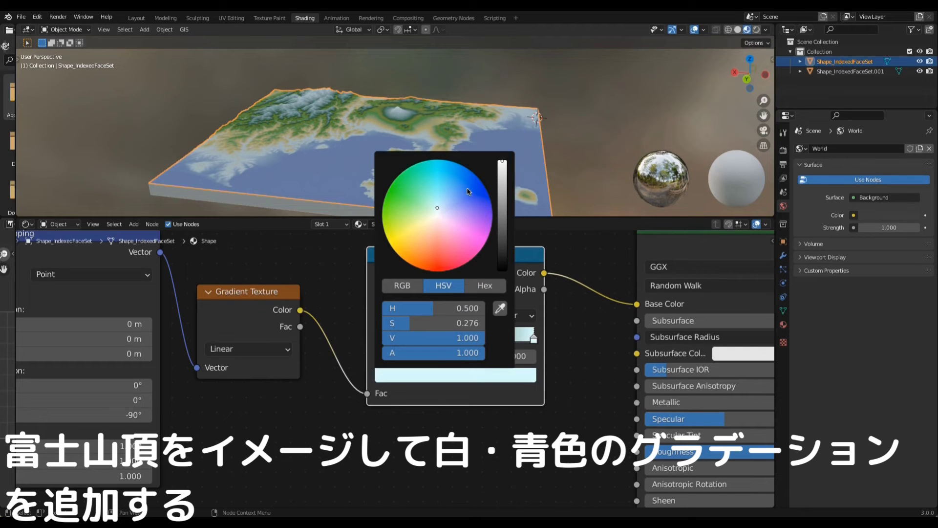
# Add a deeper blue stop at 0.875 just below the white top.
pyautogui.click(393, 318)
pyautogui.moveTo(505, 337); pyautogui.dragTo(519, 338)
pyautogui.click(489, 376)
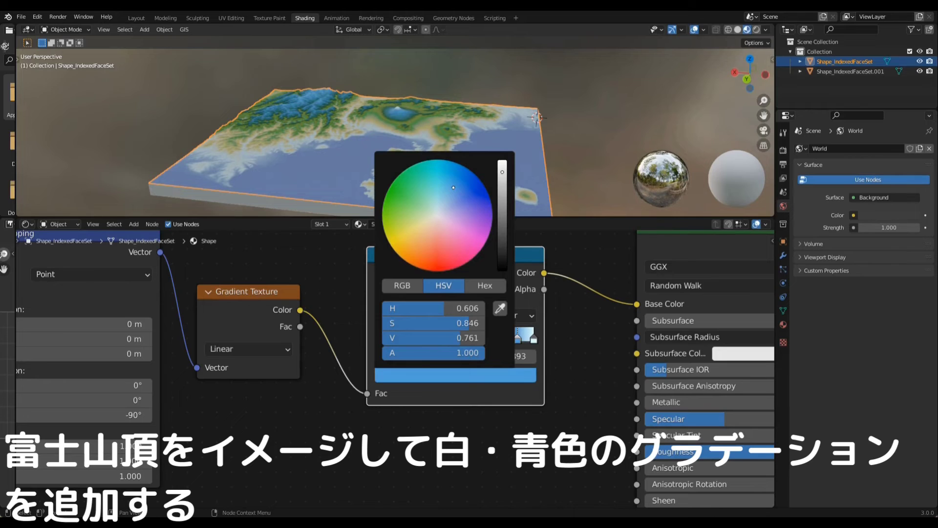
pyautogui.moveTo(453, 187)
pyautogui.mouseDown()
pyautogui.moveTo(460, 196)
pyautogui.moveTo(501, 167)
pyautogui.mouseUp()
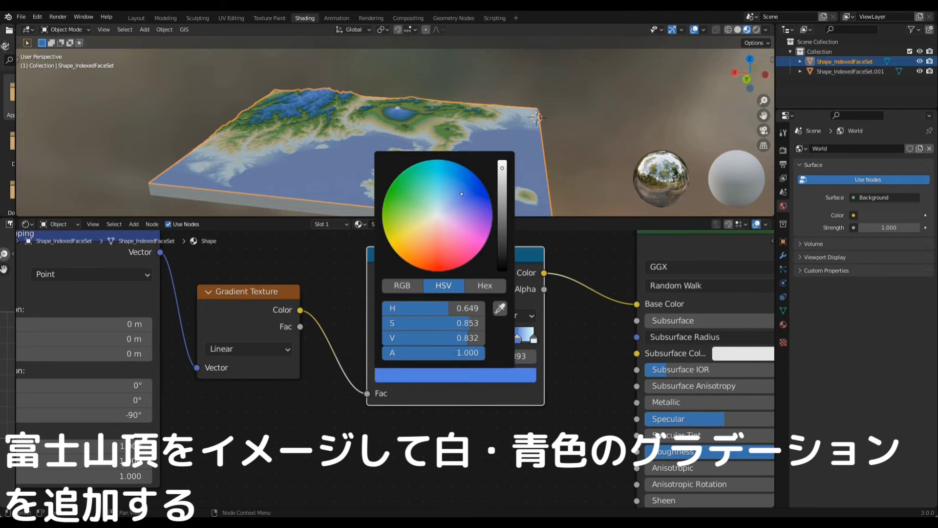
pyautogui.moveTo(519, 337); pyautogui.dragTo(524, 339)
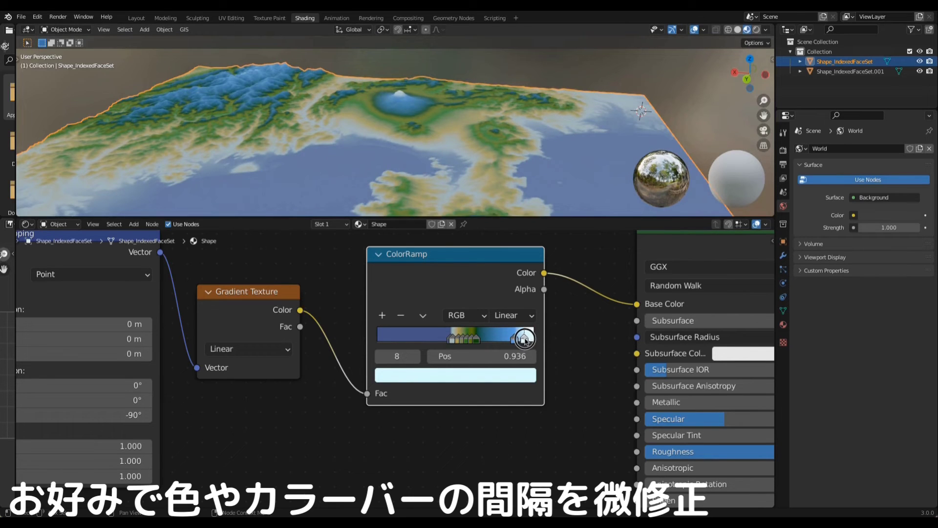
pyautogui.scroll(-4, 447, 154)
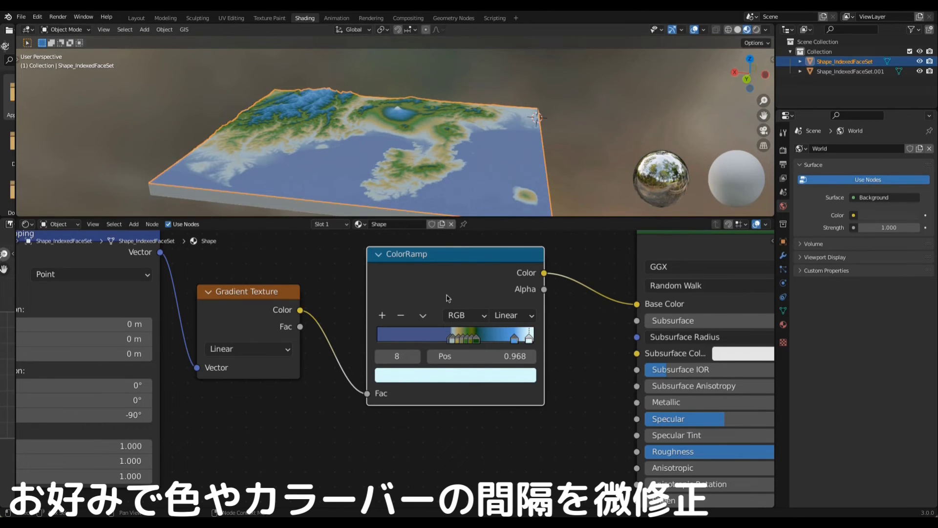
# View the coloured terrain in the Layout workspace with Material Preview shading.
pyautogui.click(139, 18)
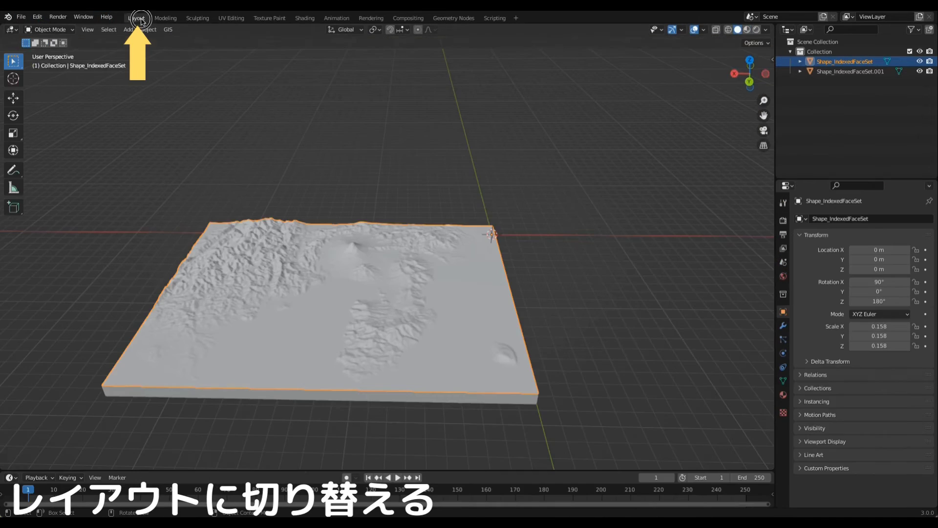
pyautogui.click(746, 30)
pyautogui.moveTo(582, 237)
pyautogui.mouseDown(button='middle')
pyautogui.moveTo(518, 274)
pyautogui.moveTo(530, 279)
pyautogui.mouseUp(button='middle')
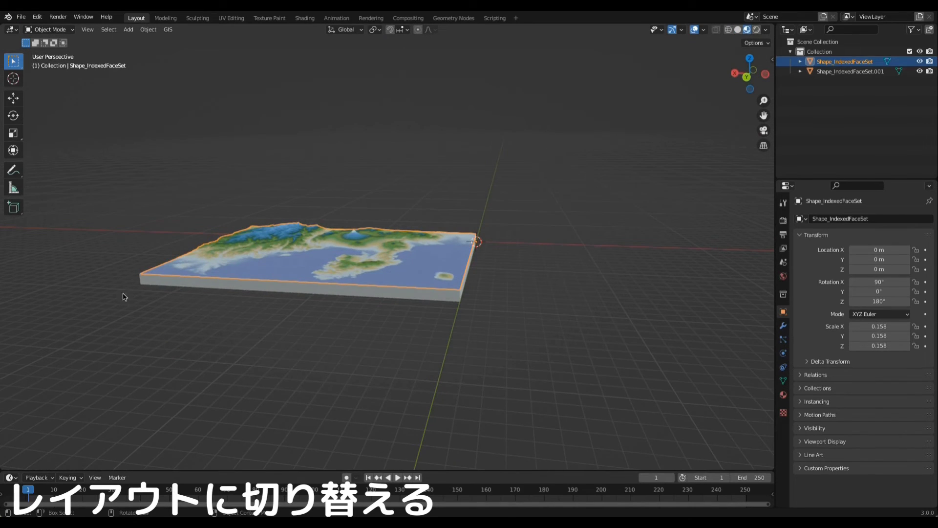
pyautogui.hotkey('shift', 'a')
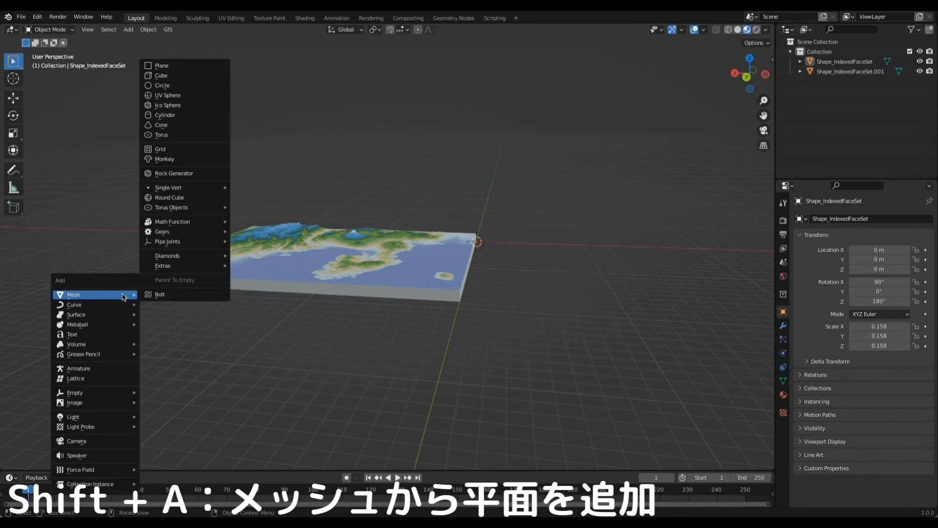
# Add a plane and scale it up into a huge ground plane.
pyautogui.click(179, 67)
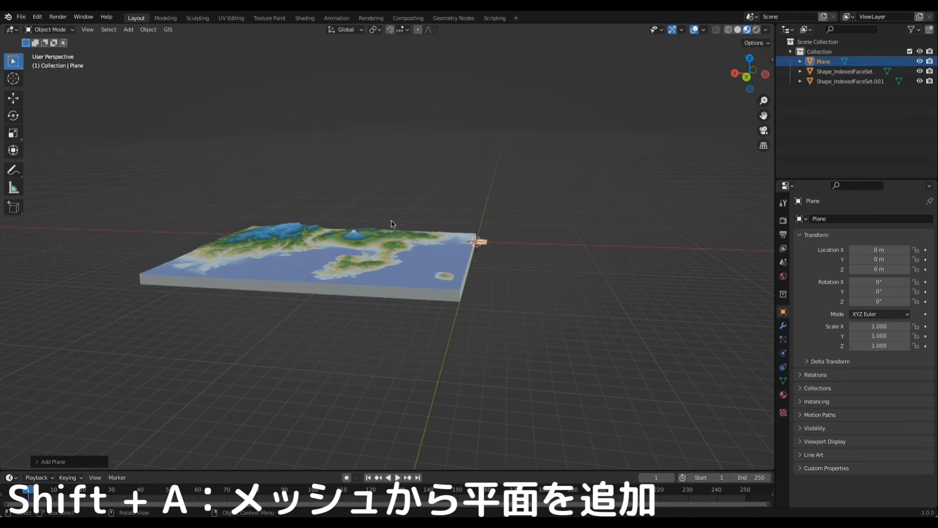
pyautogui.press('s')
pyautogui.click(496, 248)
pyautogui.press('s')
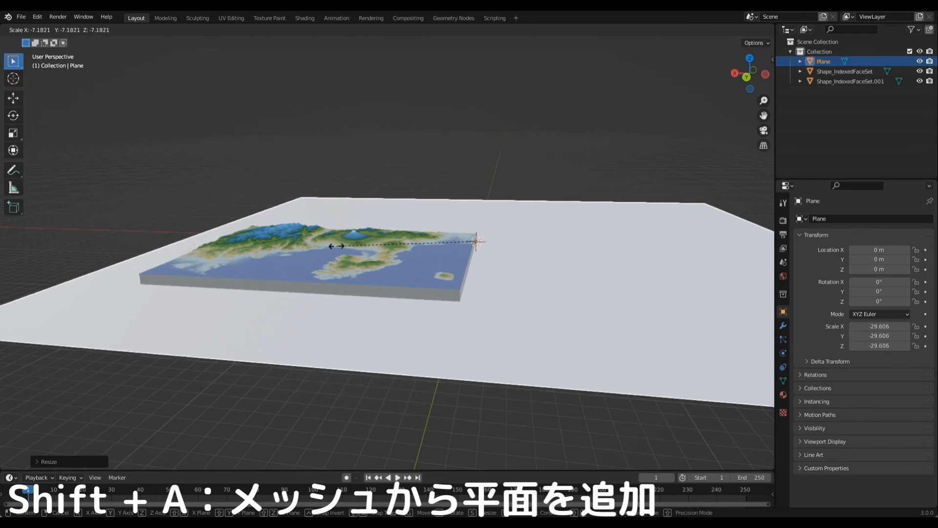
pyautogui.click(336, 246)
# Shrink both terrain pieces together to 0.027 scale, then clear the selection.
pyautogui.click(381, 286)
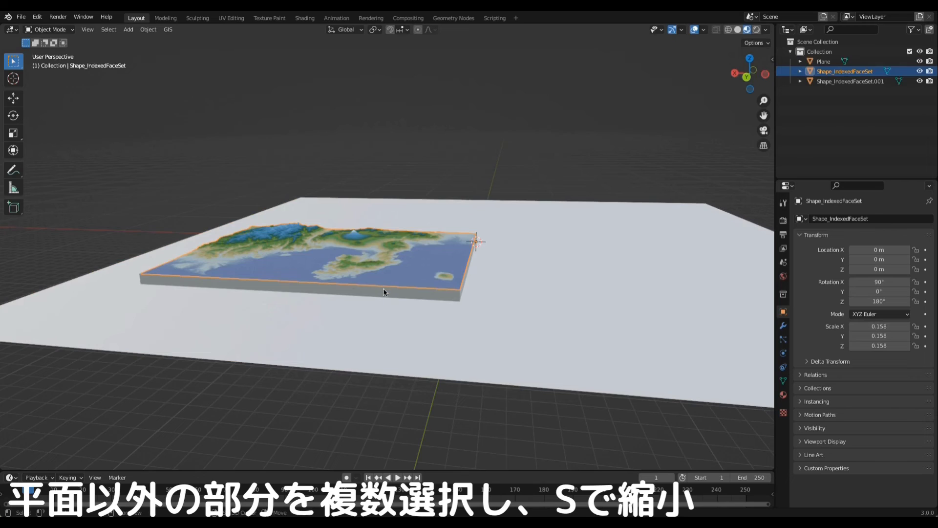
pyautogui.keyDown('shift'); pyautogui.click(383, 293); pyautogui.keyUp('shift')
pyautogui.press('s')
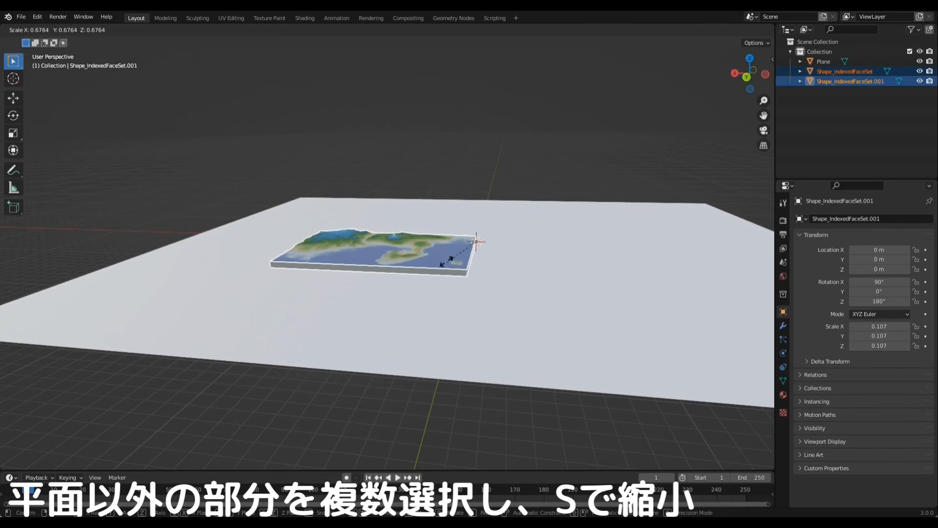
pyautogui.click(468, 242)
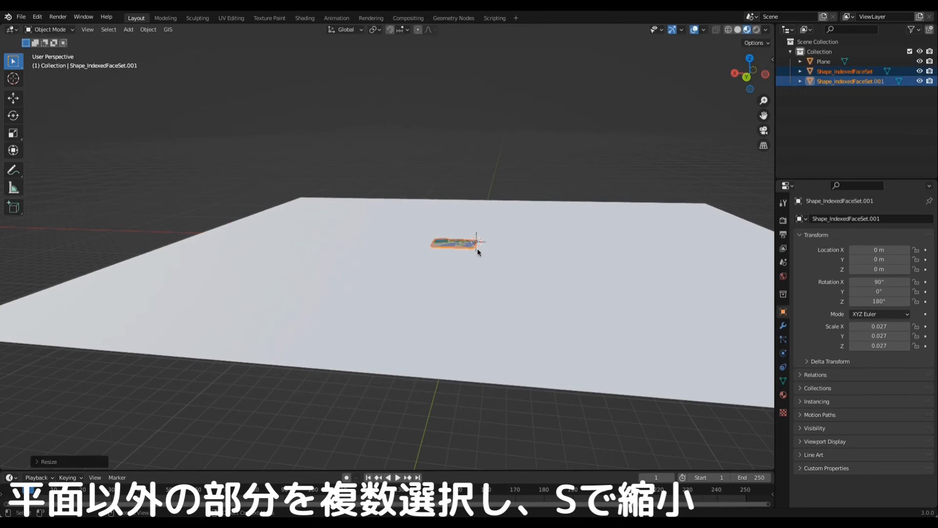
pyautogui.scroll(2, 479, 251)
pyautogui.moveTo(523, 256); pyautogui.dragTo(521, 284, button='middle')
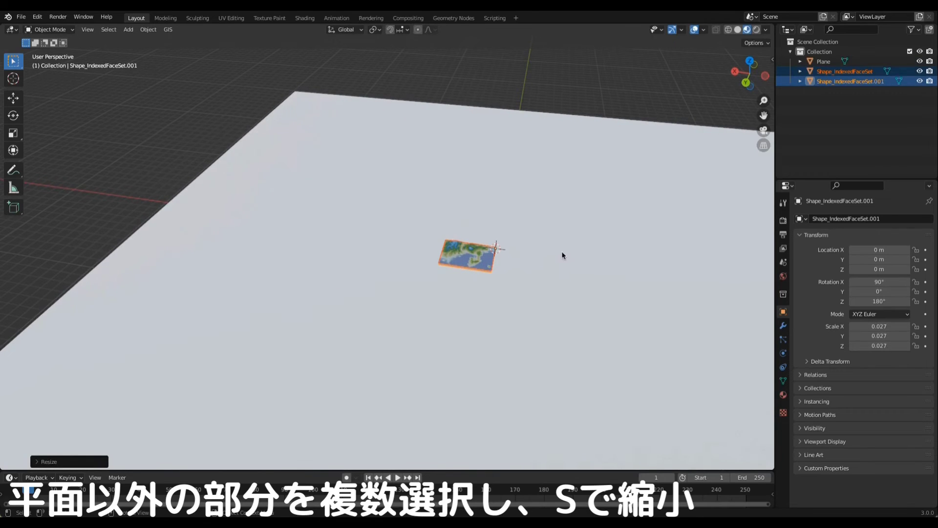
pyautogui.click(134, 201)
pyautogui.hotkey('shift', 'a')
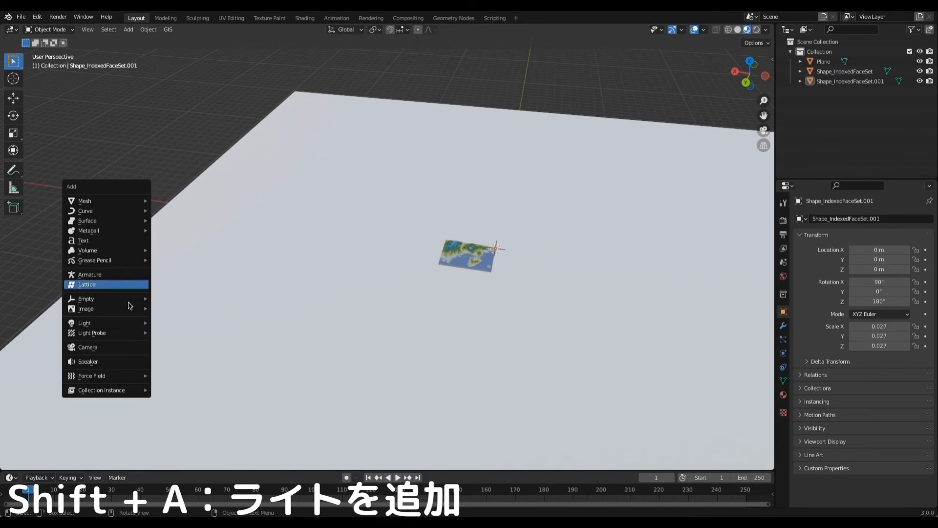
pyautogui.moveTo(107, 323)
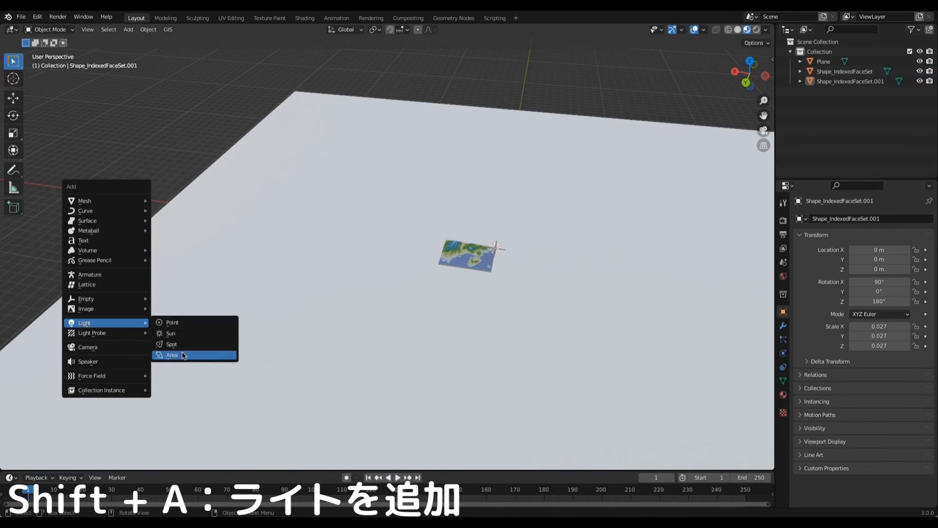
# Add an Area light and raise it to 4.529 m above the terrain.
pyautogui.click(183, 355)
pyautogui.press('g')
pyautogui.press('z')
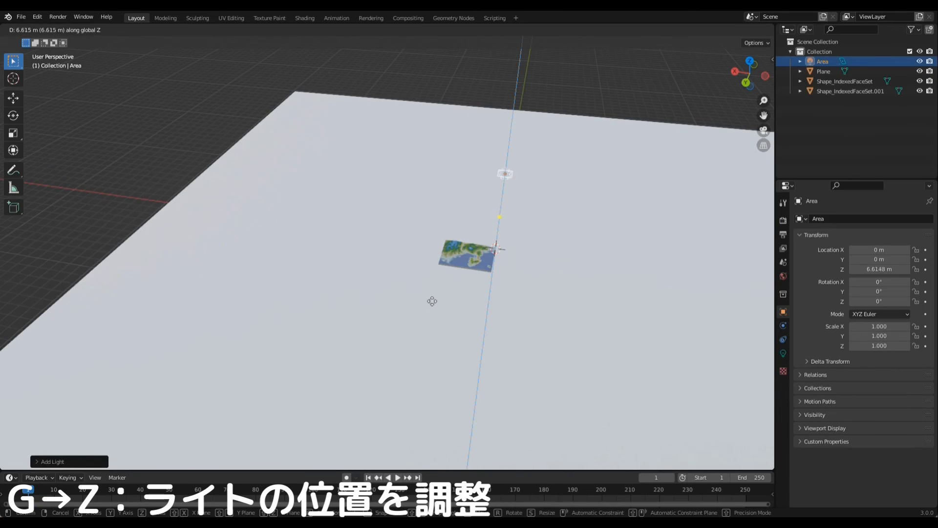
pyautogui.click(436, 322)
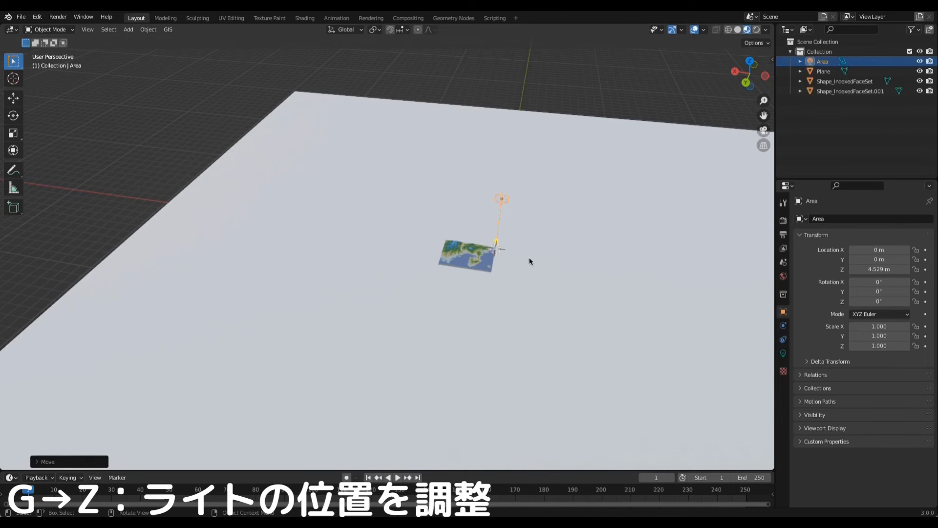
# Tilt the area light toward the map and lower it to 2.58 m.
pyautogui.scroll(2, 529, 261)
pyautogui.scroll(2, 511, 250)
pyautogui.scroll(2, 474, 247)
pyautogui.scroll(1, 457, 268)
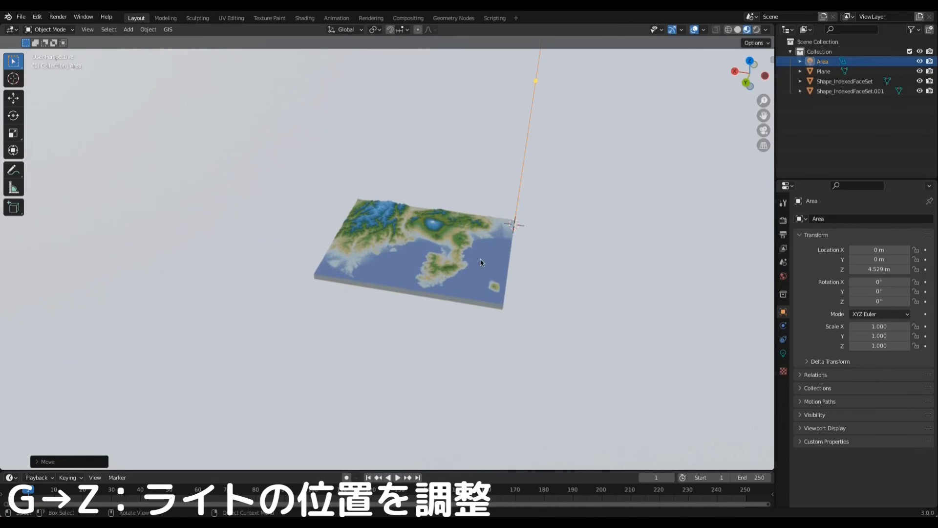
pyautogui.keyDown('shift'); pyautogui.moveTo(481, 262); pyautogui.dragTo(454, 270, button='middle'); pyautogui.keyUp('shift')
pyautogui.moveTo(503, 88); pyautogui.dragTo(404, 250)
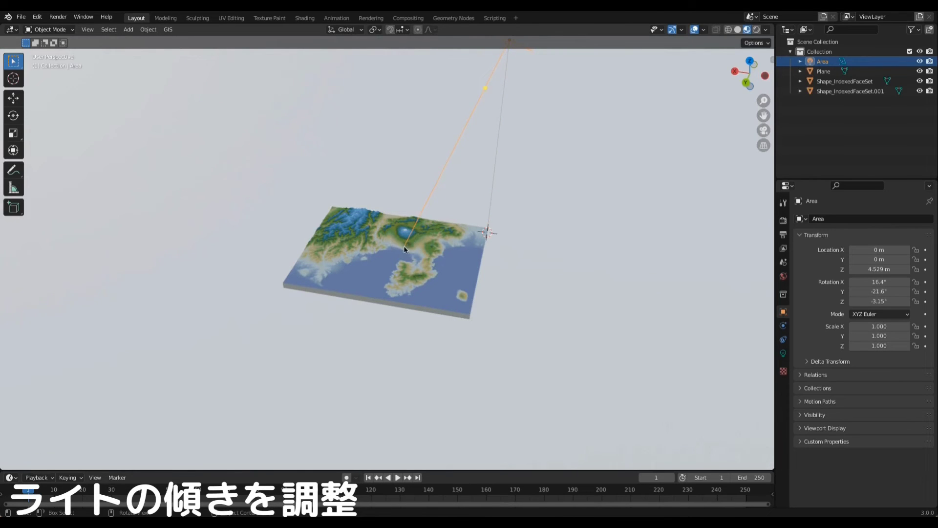
pyautogui.scroll(-1, 423, 227)
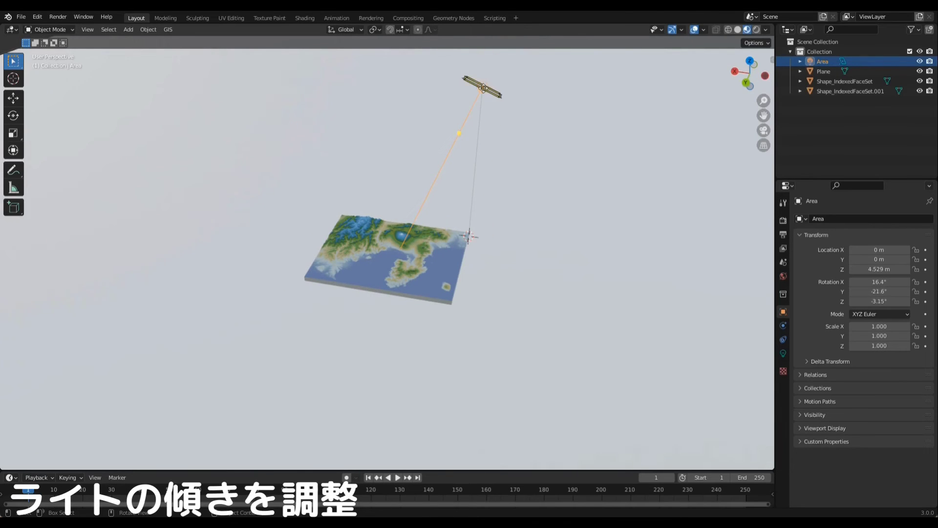
pyautogui.press('g')
pyautogui.press('z')
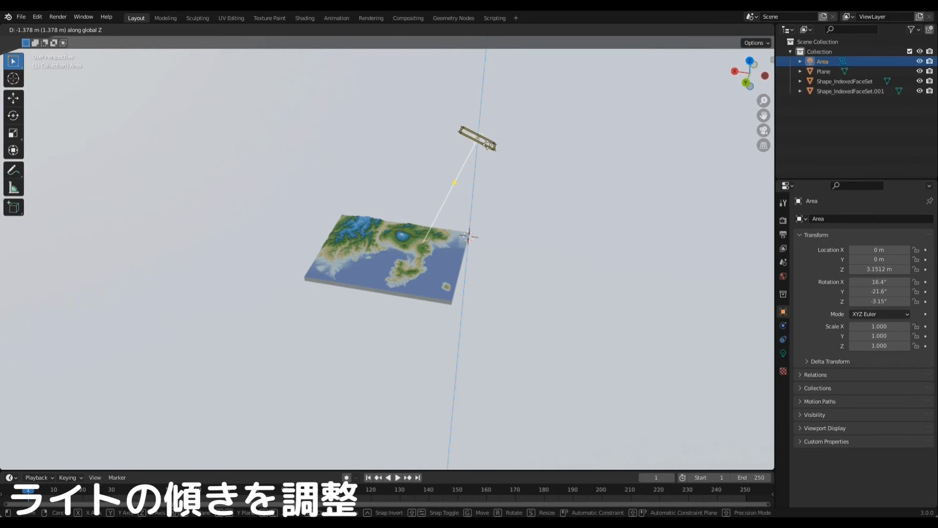
pyautogui.click(487, 163)
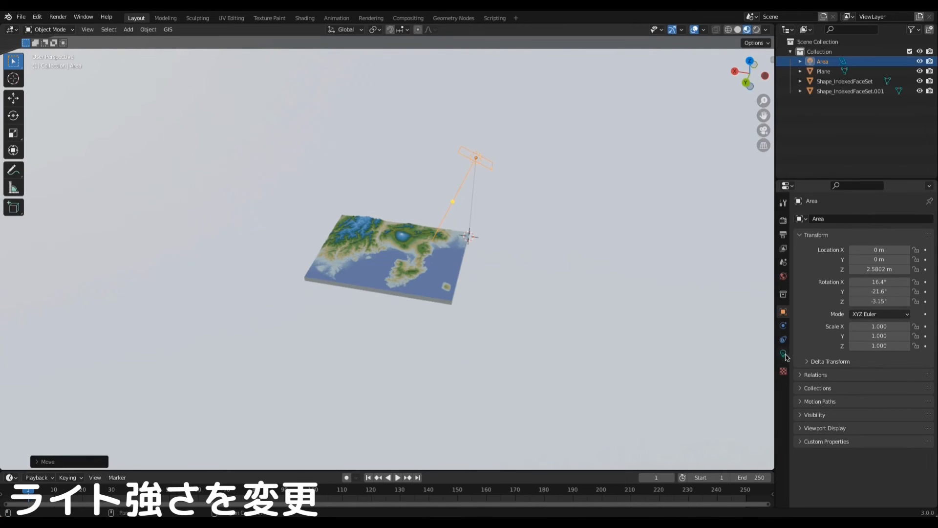
# Set the area light's power to 1000 W.
pyautogui.click(784, 354)
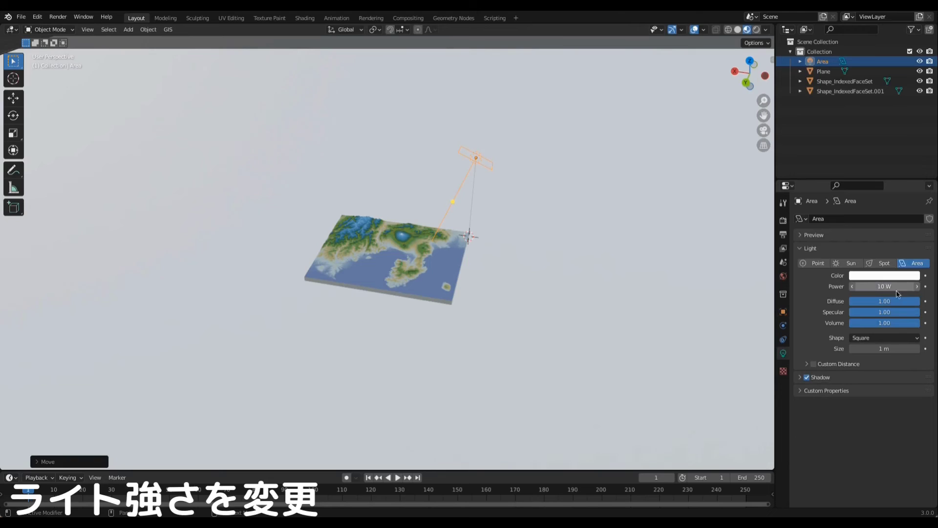
pyautogui.click(878, 287)
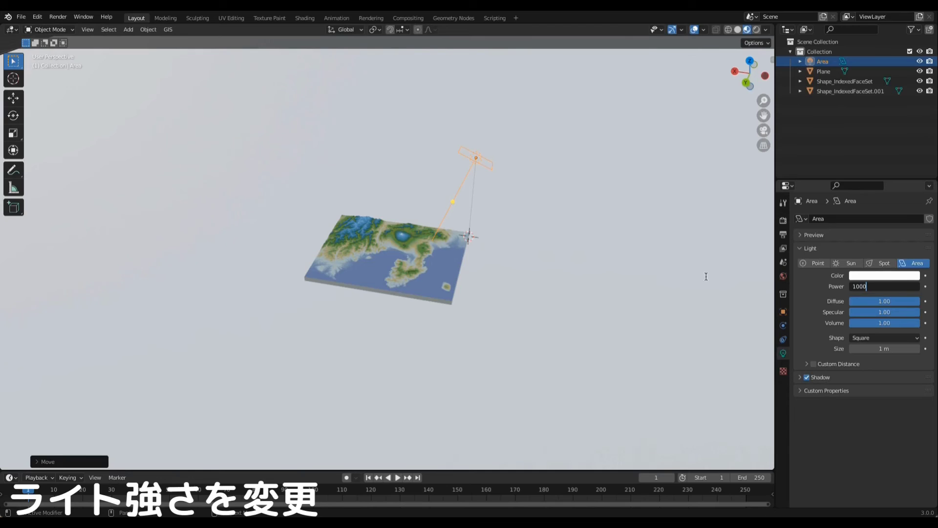
pyautogui.press('Return')
# Switch the viewport to rendered shading and brighten the world colour's value.
pyautogui.click(757, 29)
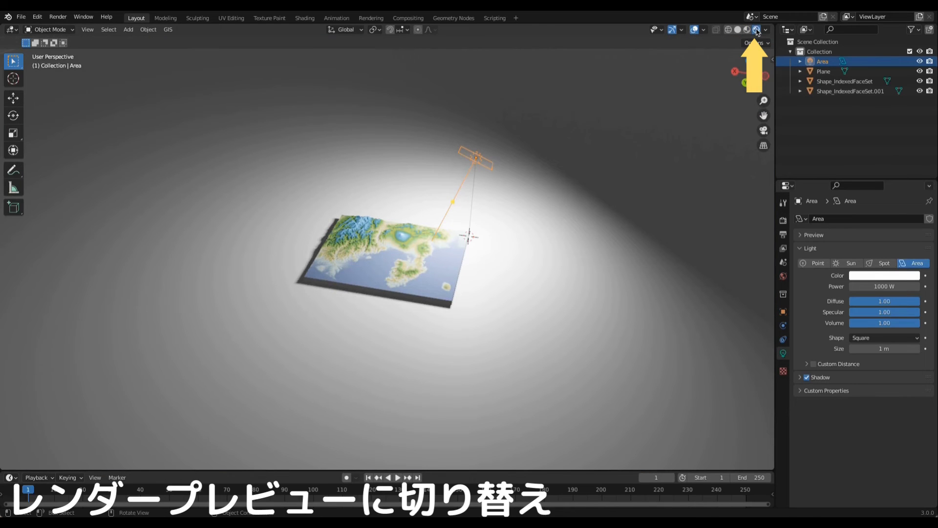
pyautogui.scroll(2, 552, 204)
pyautogui.scroll(1, 552, 204)
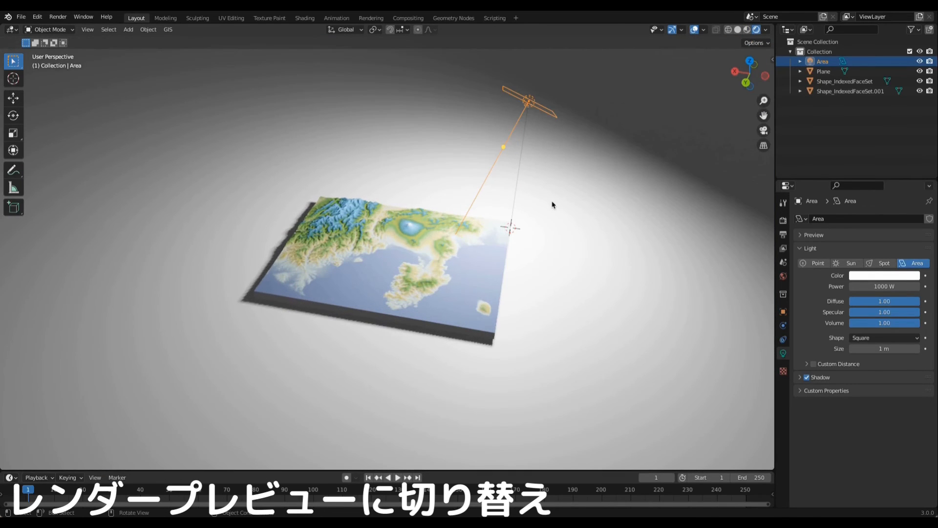
pyautogui.click(784, 276)
pyautogui.click(889, 285)
pyautogui.moveTo(912, 196); pyautogui.dragTo(904, 156)
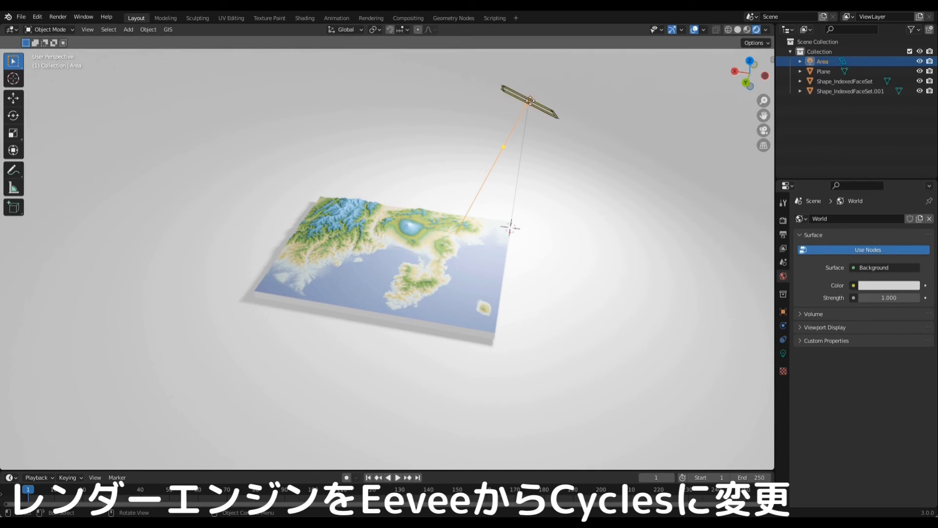
# Set the render engine to Cycles and aim the area light at the map.
pyautogui.click(783, 219)
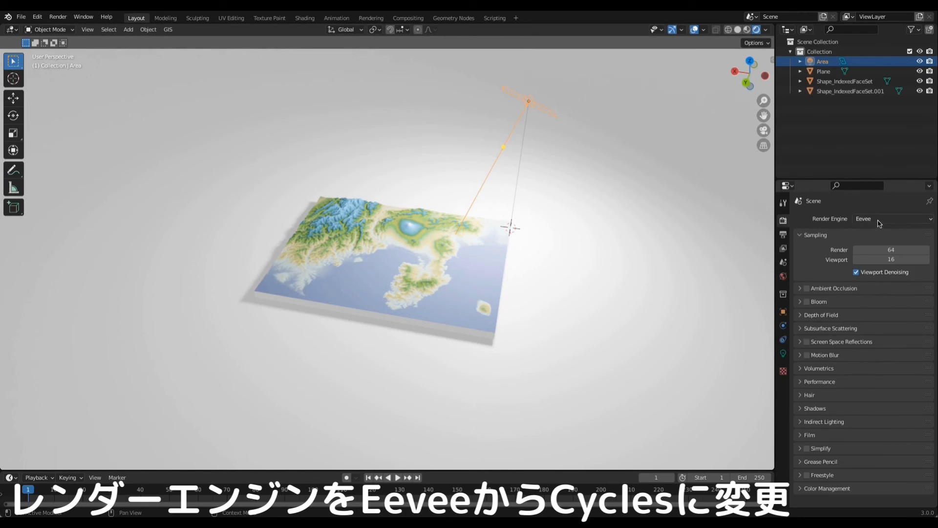
pyautogui.click(880, 223)
pyautogui.click(877, 252)
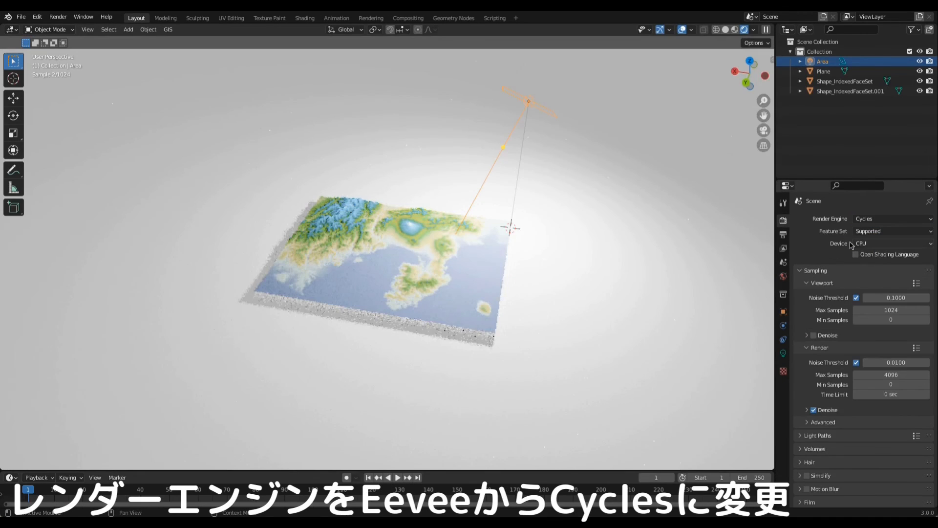
pyautogui.moveTo(504, 146); pyautogui.dragTo(437, 218)
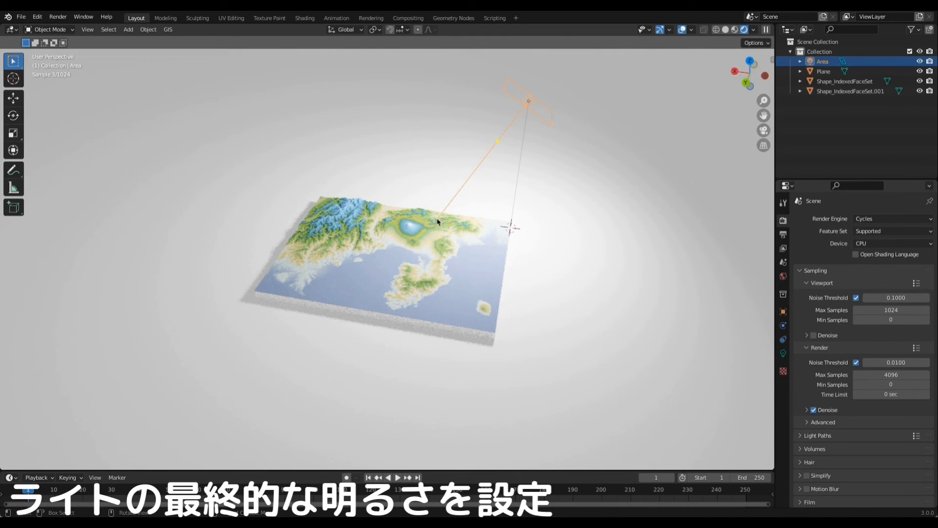
# Give the map's base block a golden tan base colour with Metallic 1.0.
pyautogui.click(784, 353)
pyautogui.click(890, 286)
pyautogui.click(459, 330)
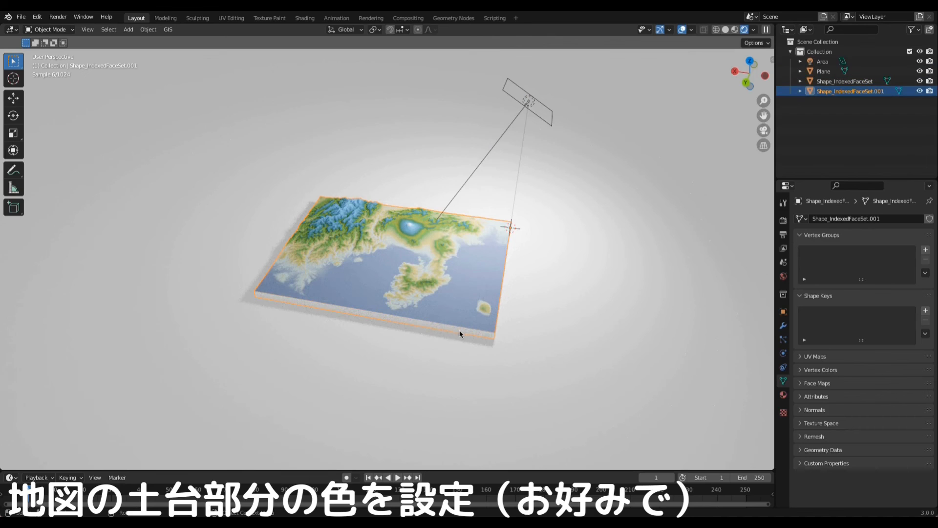
pyautogui.click(784, 396)
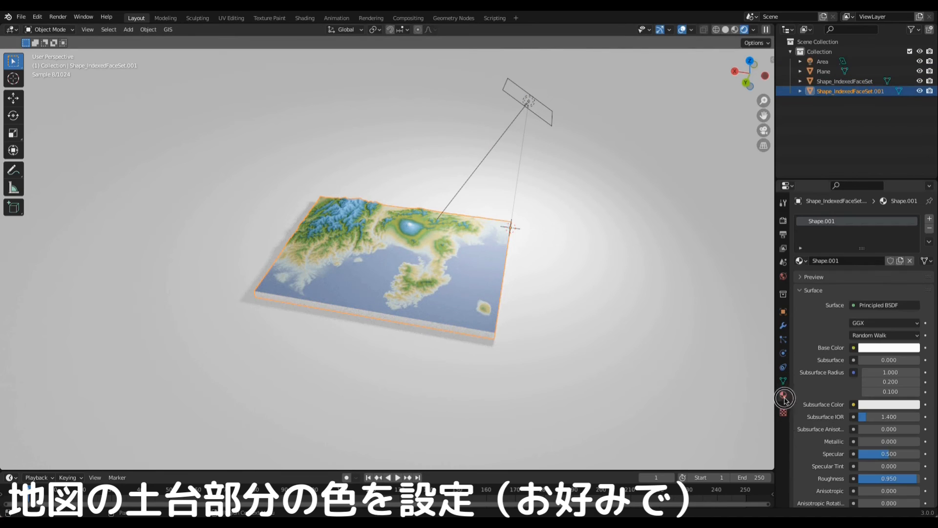
pyautogui.click(878, 349)
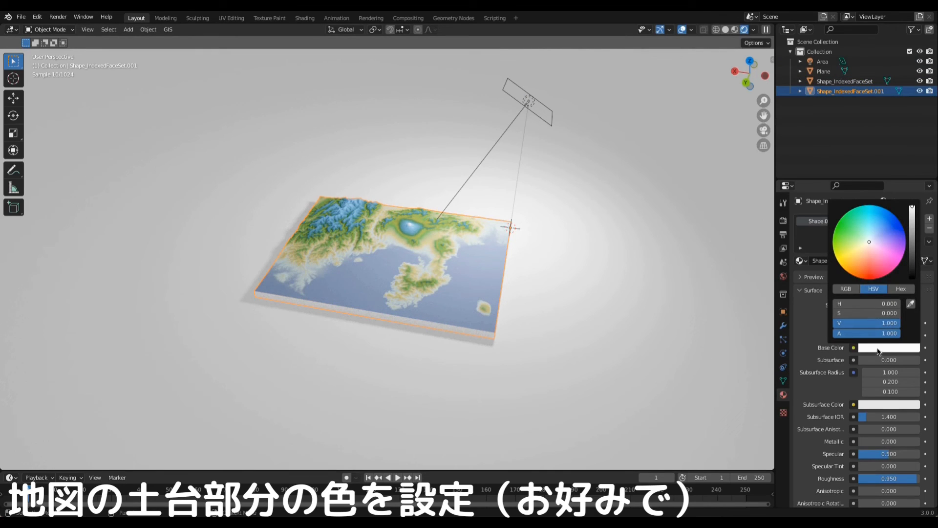
pyautogui.click(863, 249)
pyautogui.moveTo(912, 207); pyautogui.dragTo(912, 227)
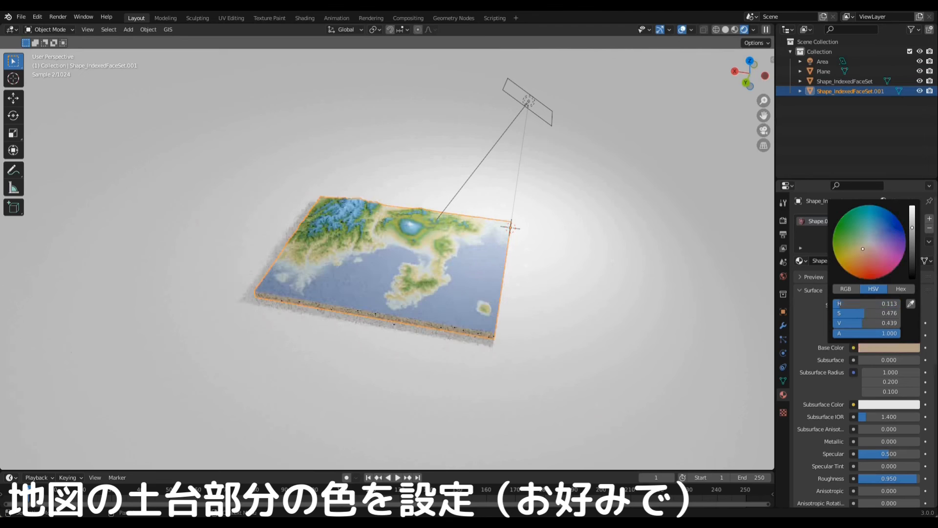
pyautogui.moveTo(863, 249); pyautogui.dragTo(858, 251)
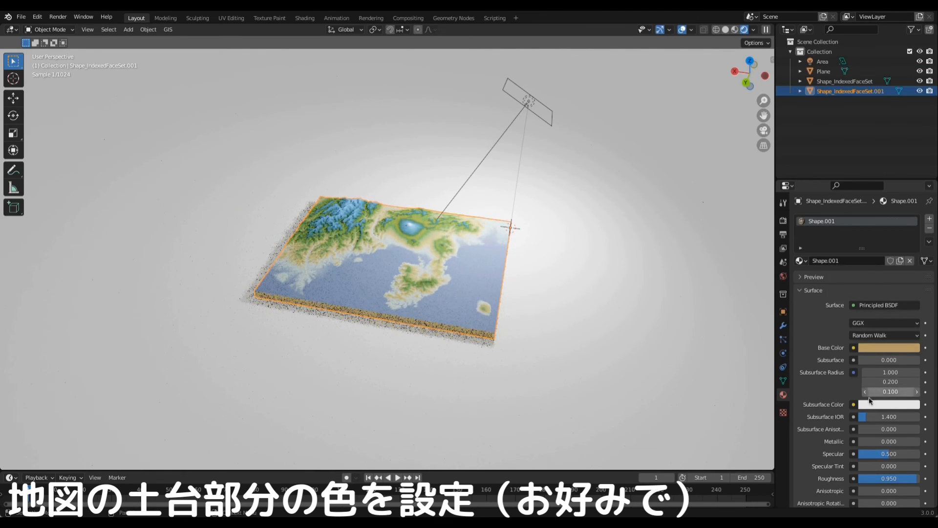
pyautogui.moveTo(868, 441); pyautogui.dragTo(921, 441)
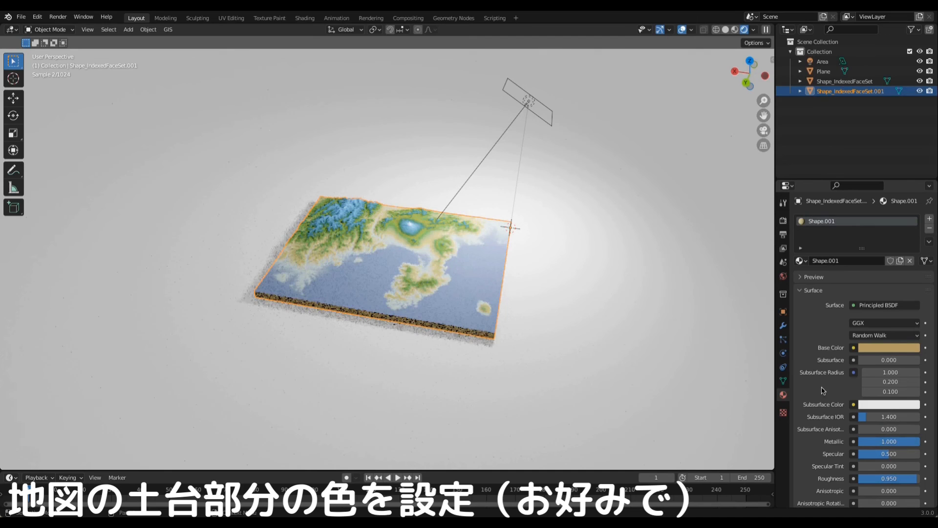
# Add a new material to the ground plane with a cream base colour.
pyautogui.click(488, 353)
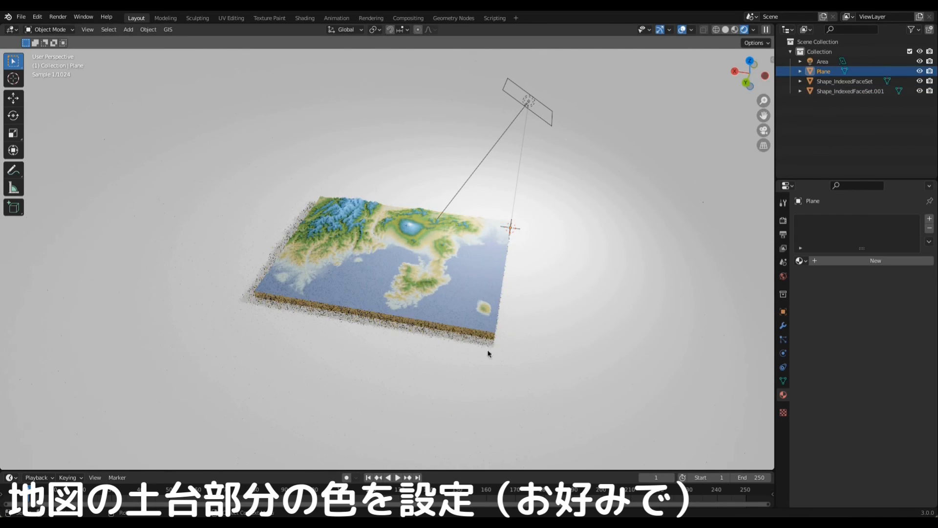
pyautogui.scroll(-1, 489, 353)
pyautogui.scroll(-2, 562, 329)
pyautogui.scroll(-2, 519, 306)
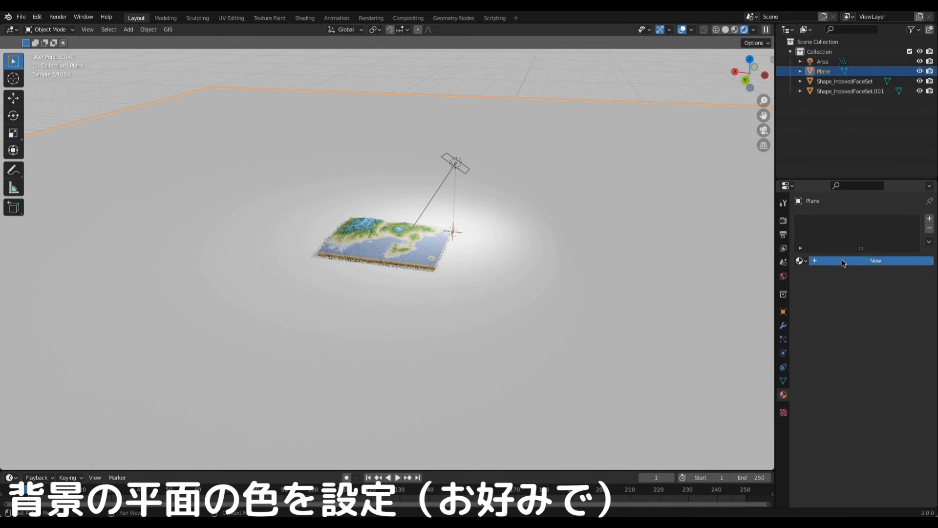
pyautogui.click(842, 262)
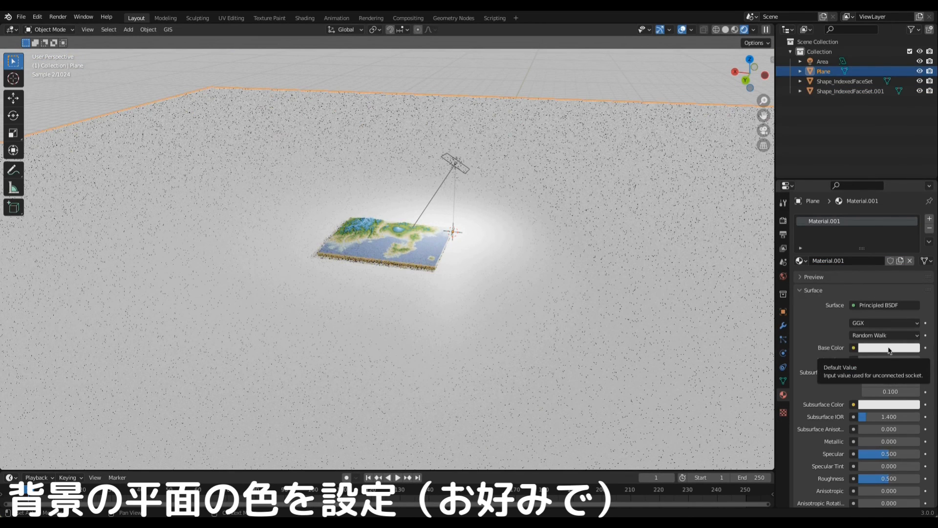
pyautogui.click(890, 350)
pyautogui.click(869, 230)
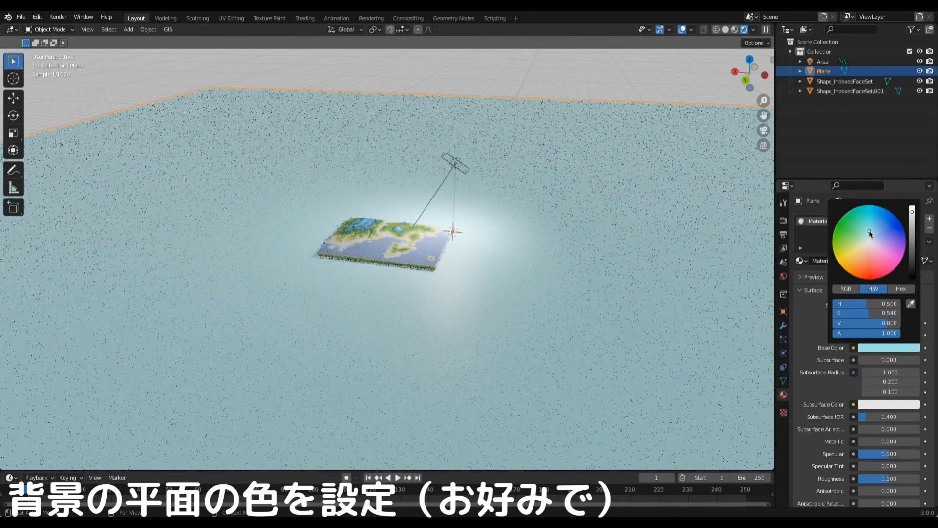
pyautogui.moveTo(869, 234); pyautogui.dragTo(857, 250)
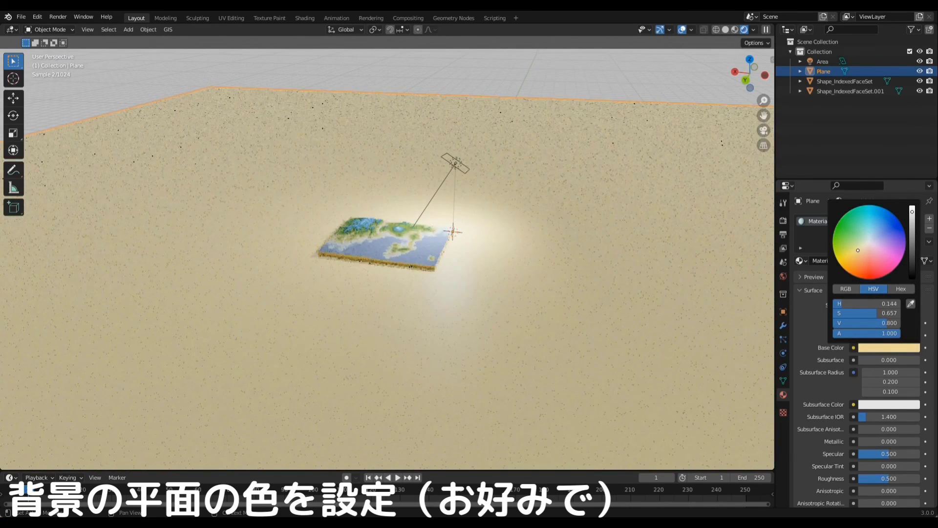
pyautogui.scroll(3, 454, 156)
pyautogui.scroll(2, 455, 155)
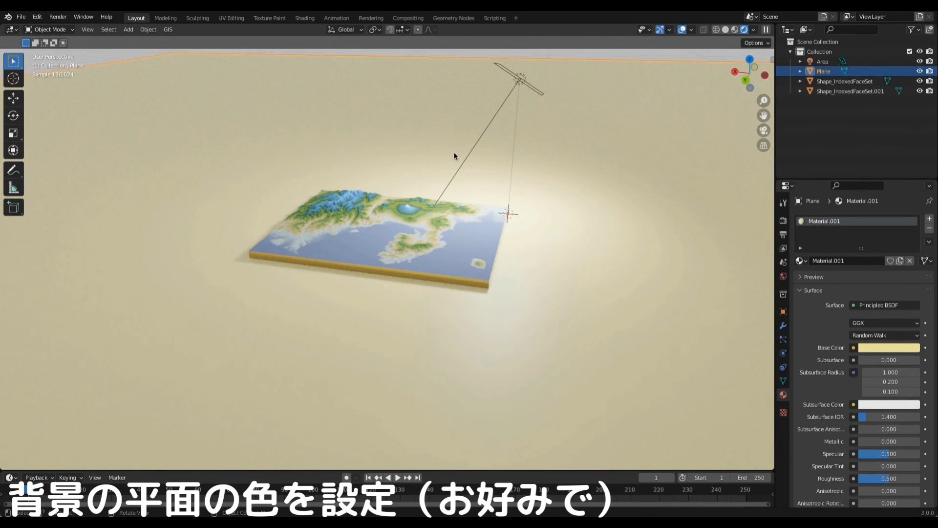
pyautogui.scroll(1, 454, 156)
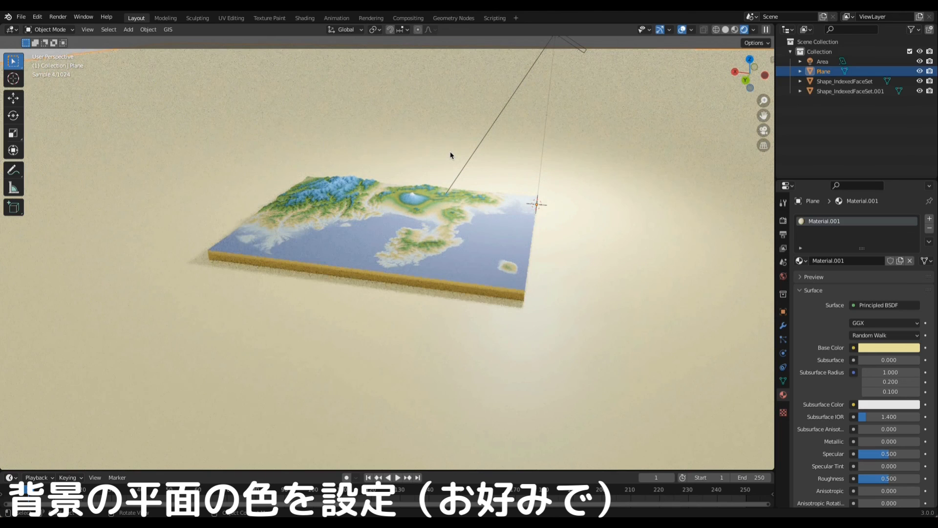
# Add a camera, move it straight up along Z, and view through it.
pyautogui.hotkey('shift', 'a')
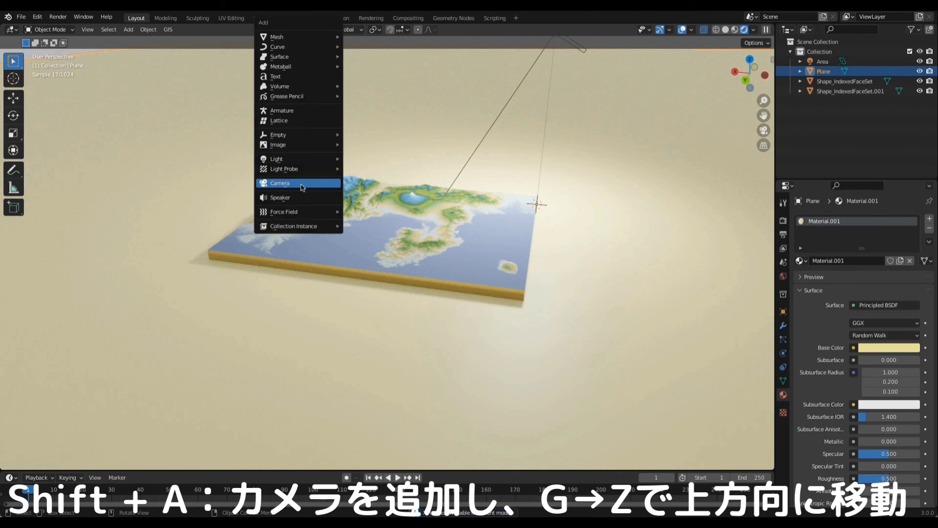
pyautogui.click(301, 188)
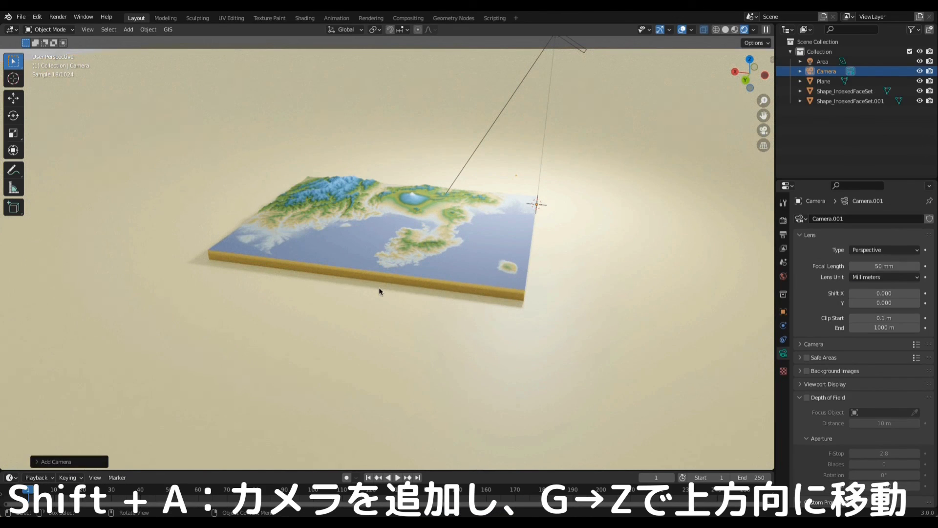
pyautogui.press('g')
pyautogui.press('z')
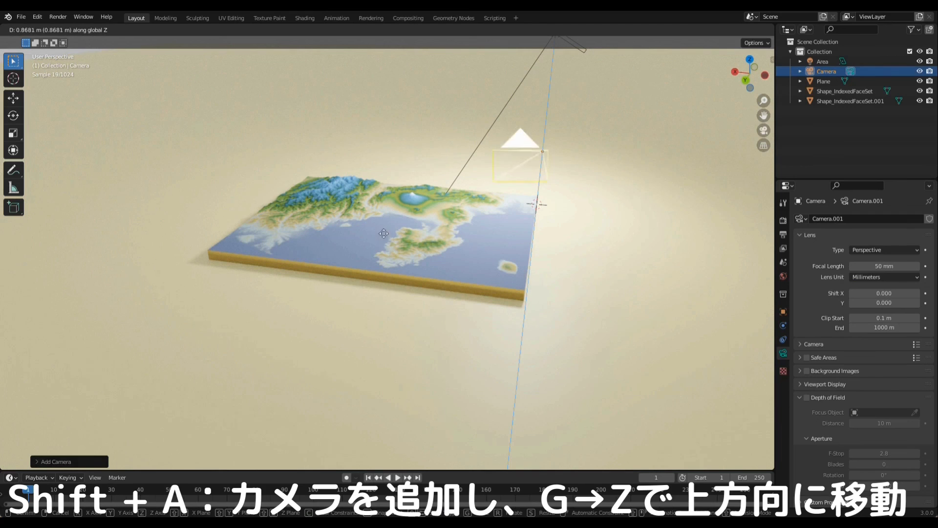
pyautogui.click(383, 197)
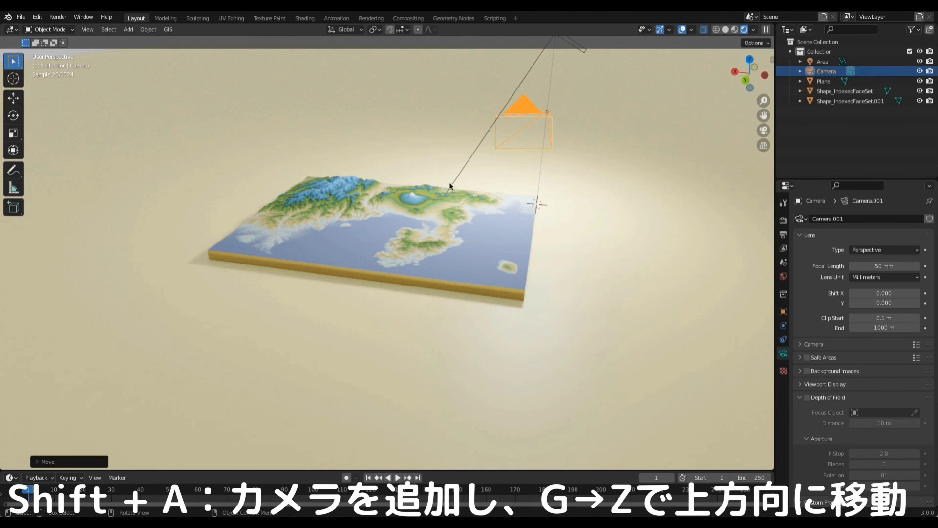
pyautogui.press('KP_0')
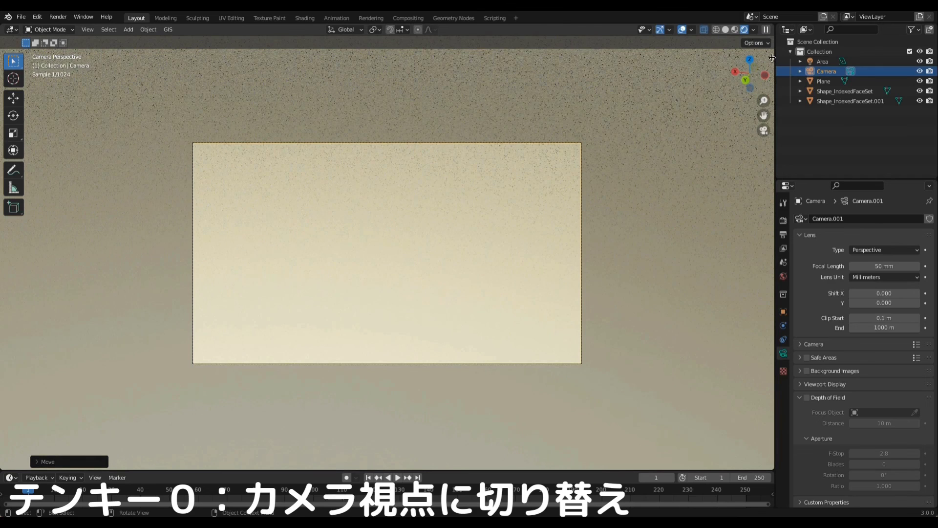
# Enable Camera to View and orbit until the whole terrain map is framed obliquely.
pyautogui.click(774, 59)
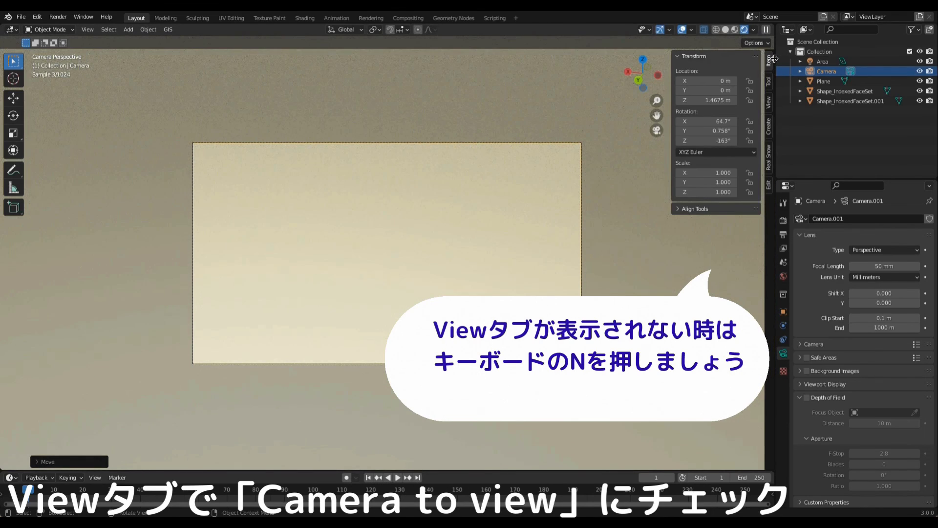
pyautogui.click(769, 102)
pyautogui.click(714, 180)
pyautogui.moveTo(639, 194)
pyautogui.mouseDown(button='middle')
pyautogui.moveTo(513, 216)
pyautogui.moveTo(536, 218)
pyautogui.mouseUp(button='middle')
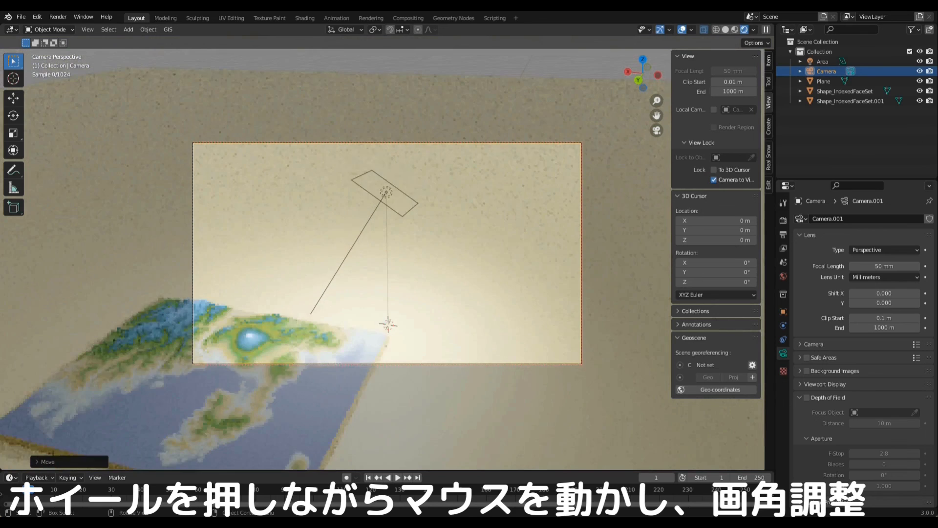
pyautogui.moveTo(312, 232)
pyautogui.mouseDown(button='middle')
pyautogui.moveTo(398, 222)
pyautogui.moveTo(410, 210)
pyautogui.moveTo(442, 232)
pyautogui.moveTo(385, 221)
pyautogui.moveTo(418, 201)
pyautogui.moveTo(433, 211)
pyautogui.moveTo(449, 266)
pyautogui.mouseUp(button='middle')
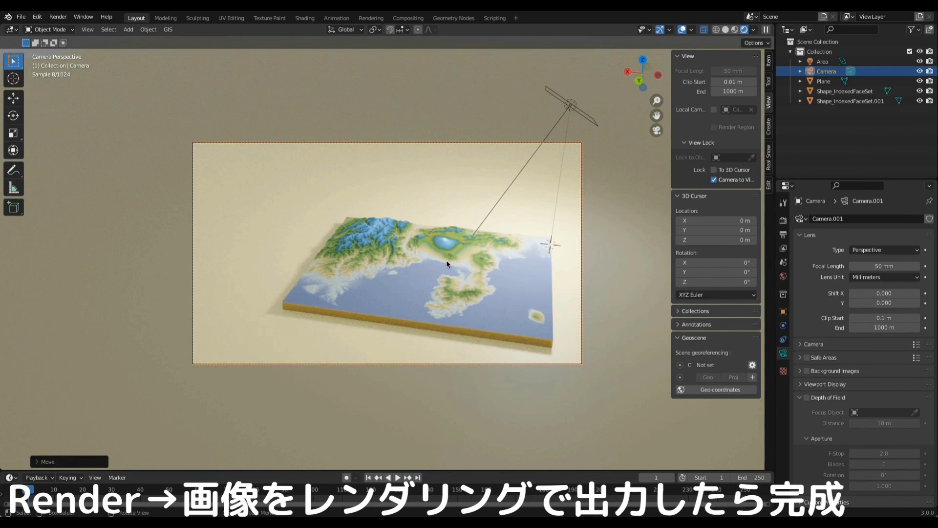
pyautogui.click(59, 16)
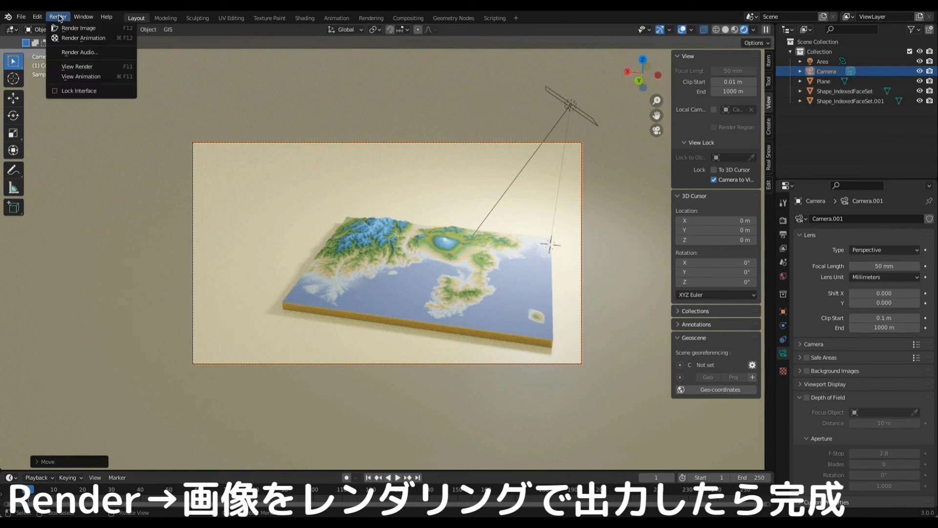